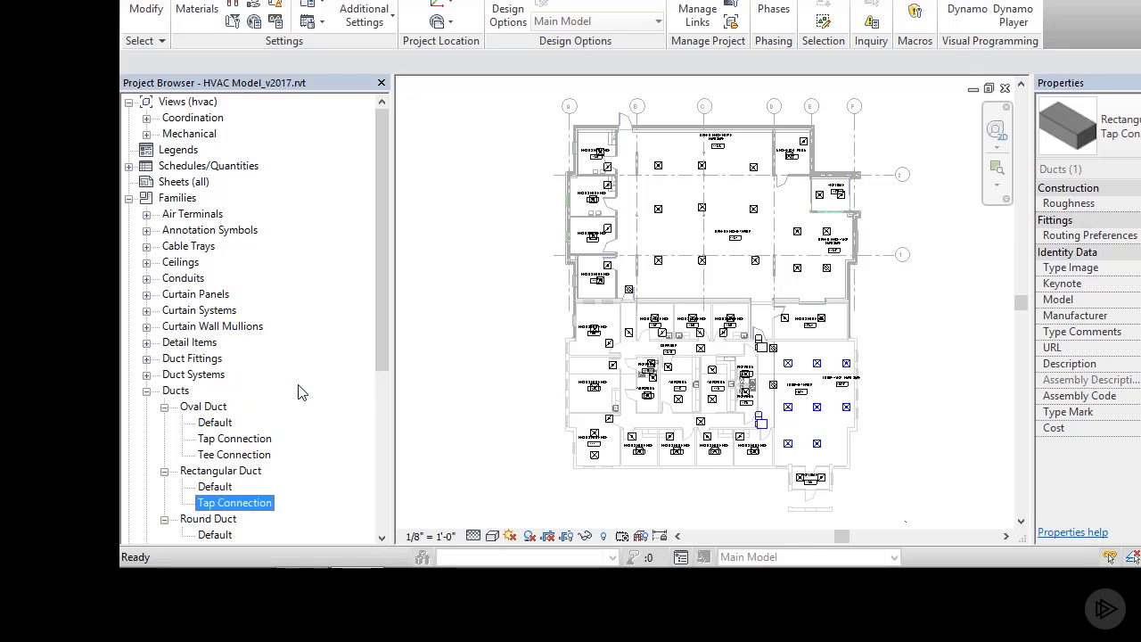
Step: In the rectangular duct Tap Connection type's routing preferences, set the elbow to Rectangular Elbow - Mitered - Single Thickness Vanes: Standard and preferred junction type to Tap
{"action": "right_click", "coordinate": [241, 504]}
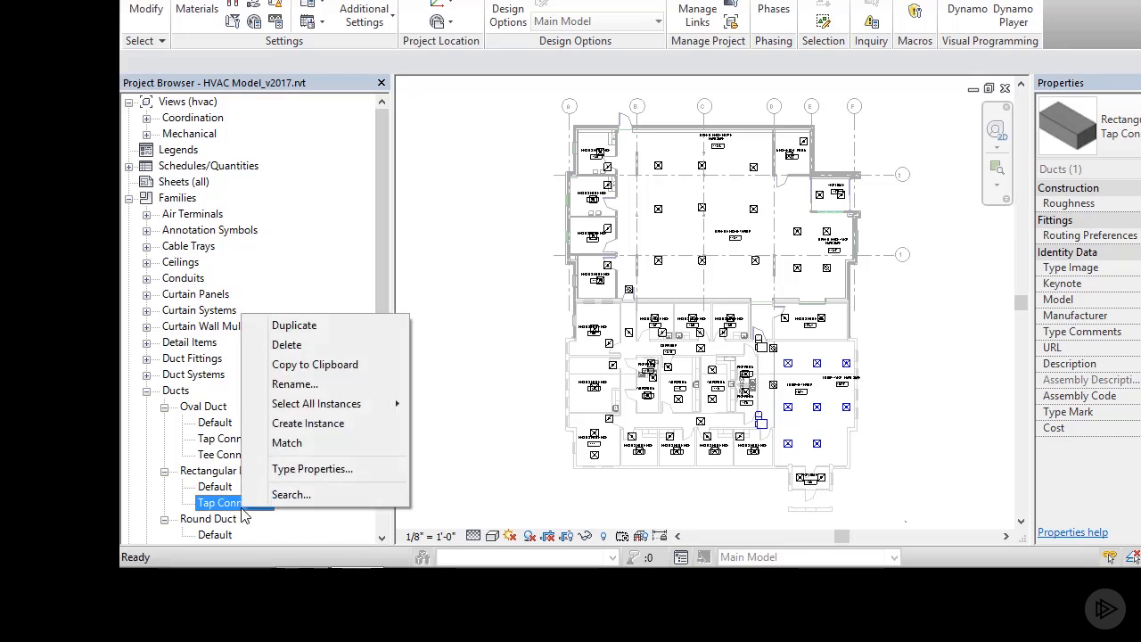
{"action": "left_click", "coordinate": [346, 471]}
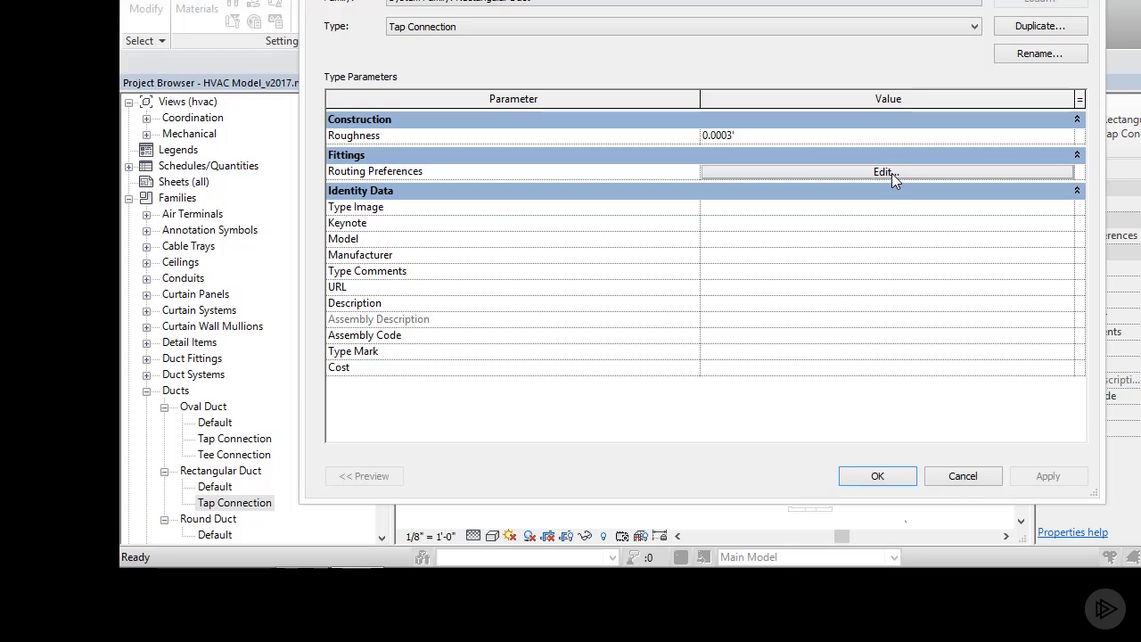
{"action": "left_click", "coordinate": [891, 173]}
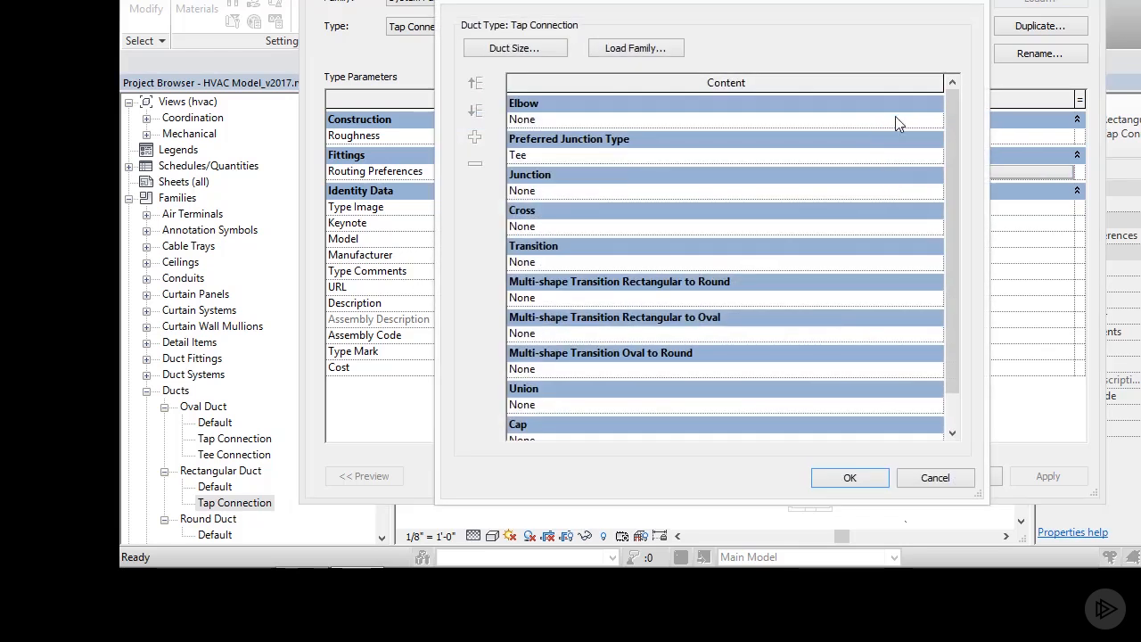
{"action": "left_click", "coordinate": [936, 119]}
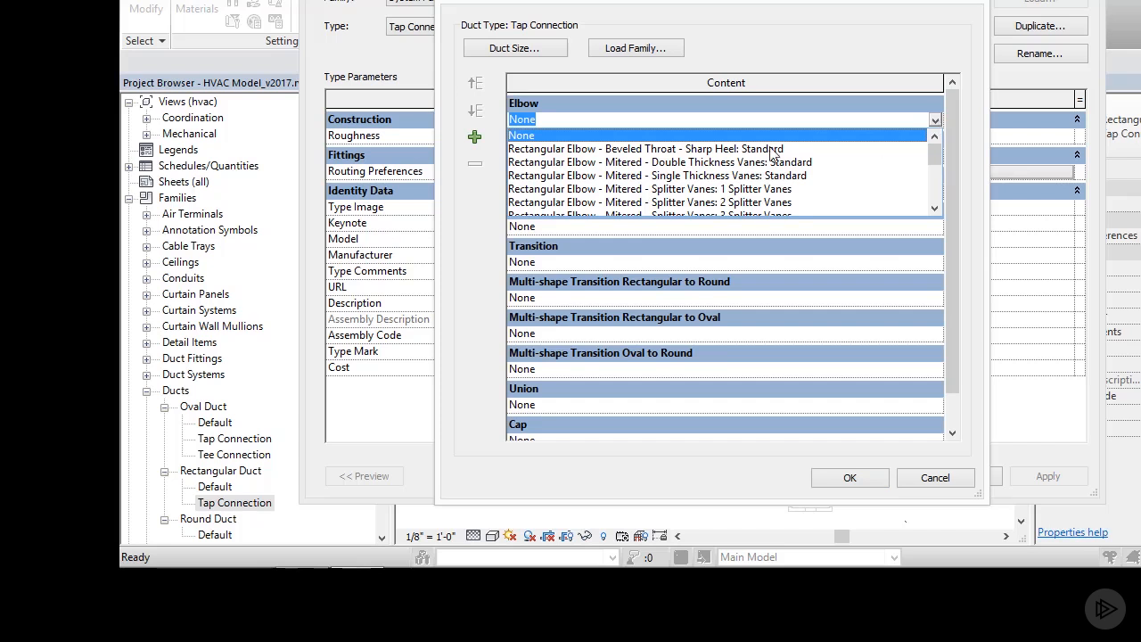
{"action": "left_click", "coordinate": [719, 175]}
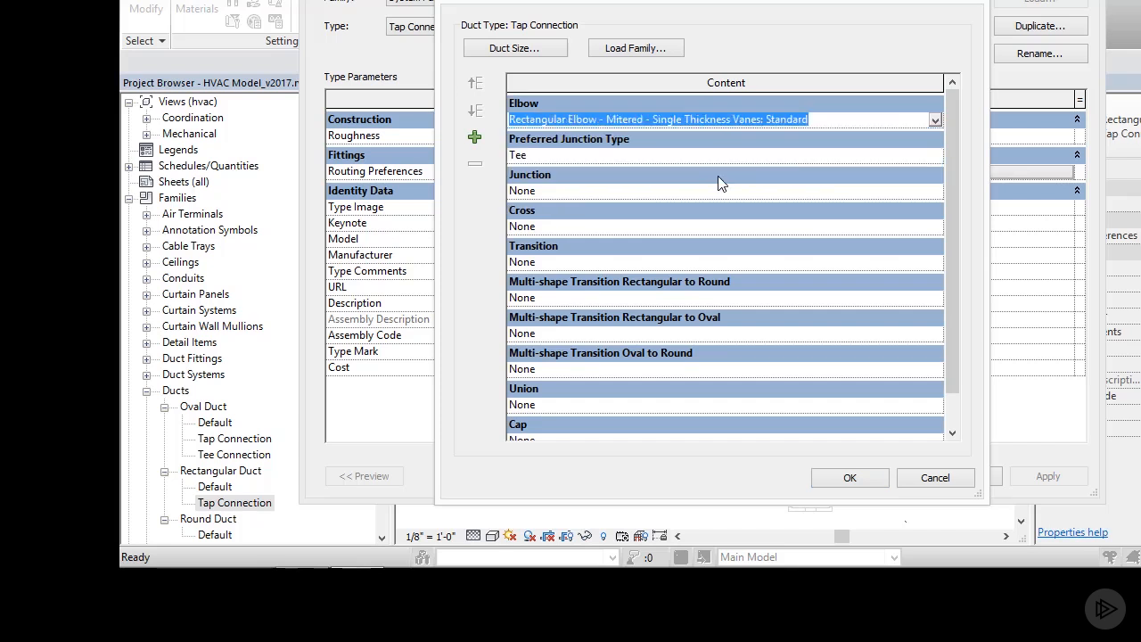
{"action": "left_click", "coordinate": [936, 154]}
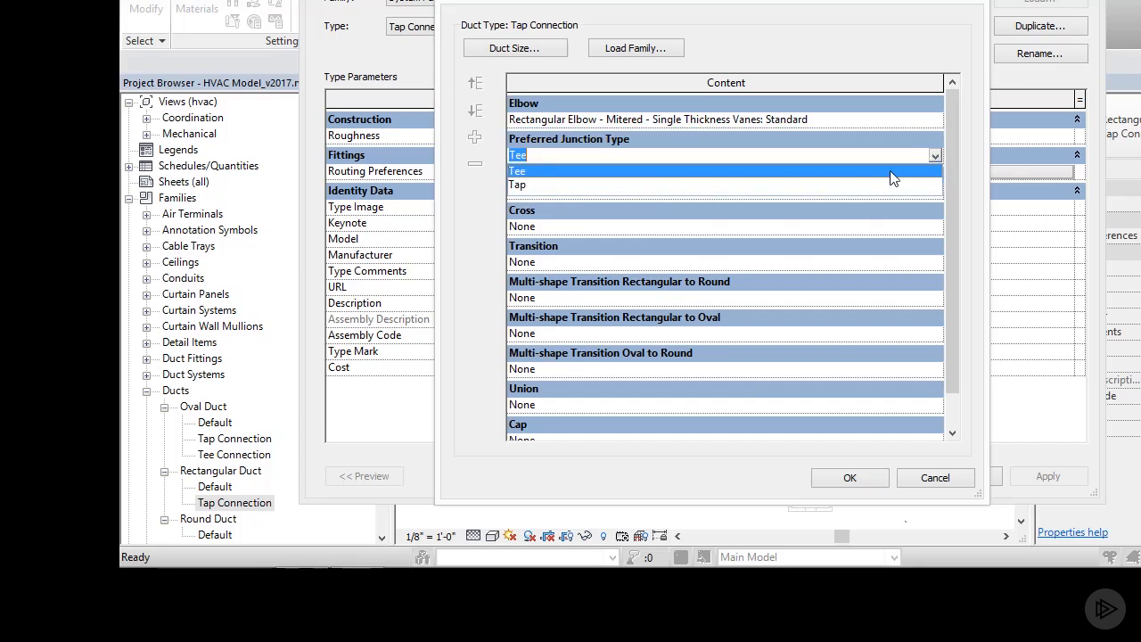
{"action": "left_click", "coordinate": [593, 186]}
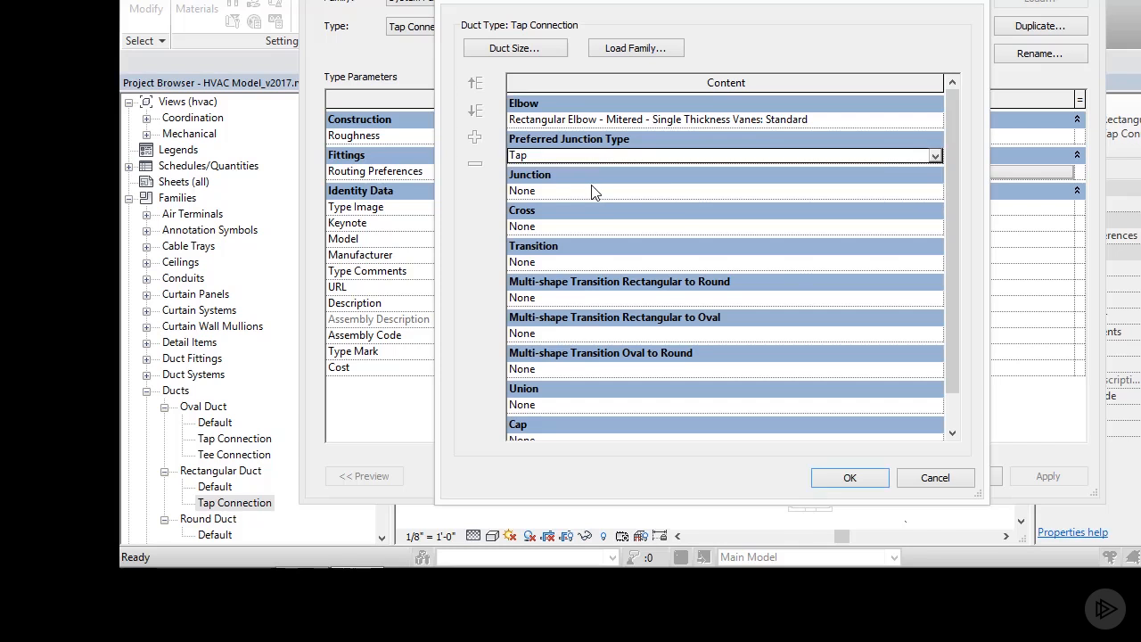
Step: Set the junction fitting to Rectangular Tap - Beveled: Standard in the routing preferences
{"action": "left_click", "coordinate": [937, 188]}
{"action": "left_click", "coordinate": [933, 282]}
{"action": "left_click", "coordinate": [933, 282]}
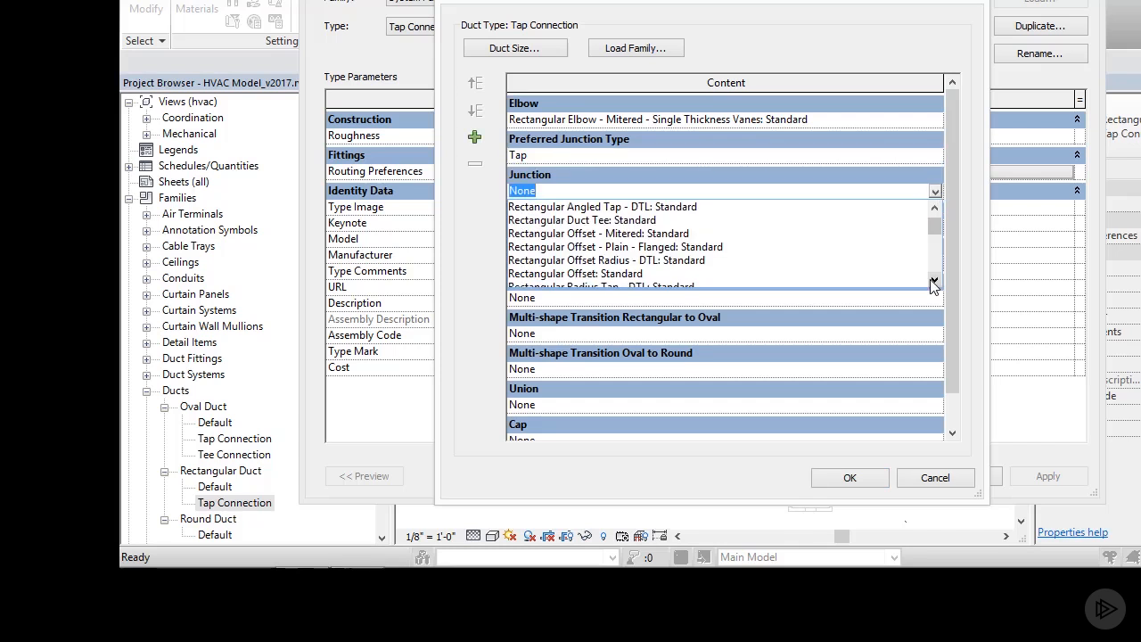
{"action": "left_click", "coordinate": [934, 282]}
{"action": "left_click", "coordinate": [934, 282]}
{"action": "left_click", "coordinate": [933, 281]}
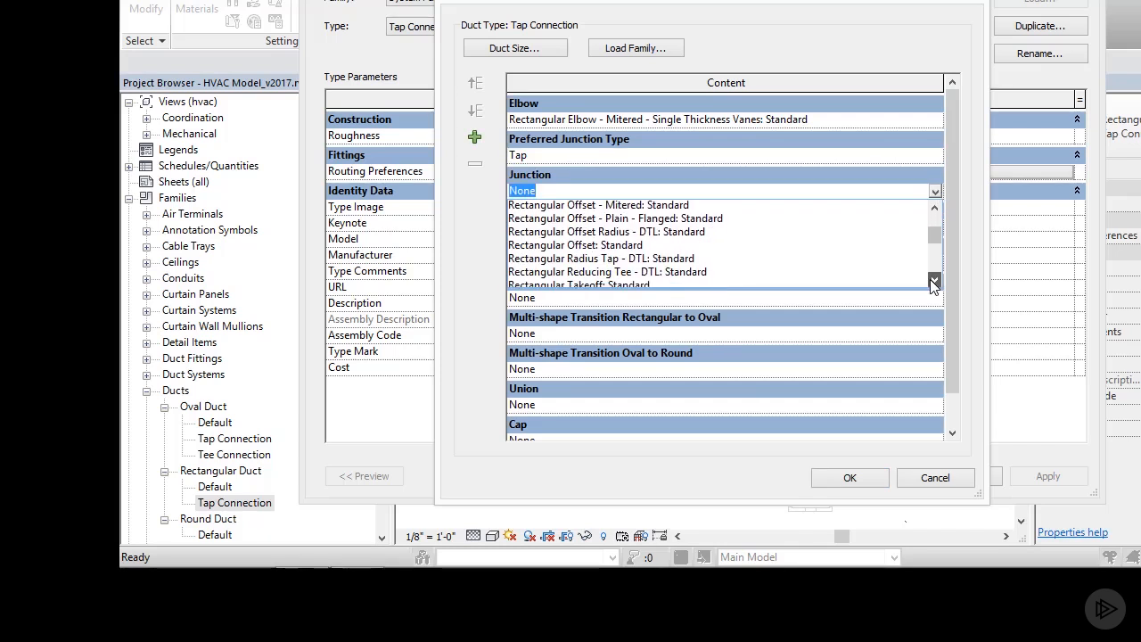
{"action": "left_click", "coordinate": [933, 282]}
{"action": "left_click", "coordinate": [933, 282]}
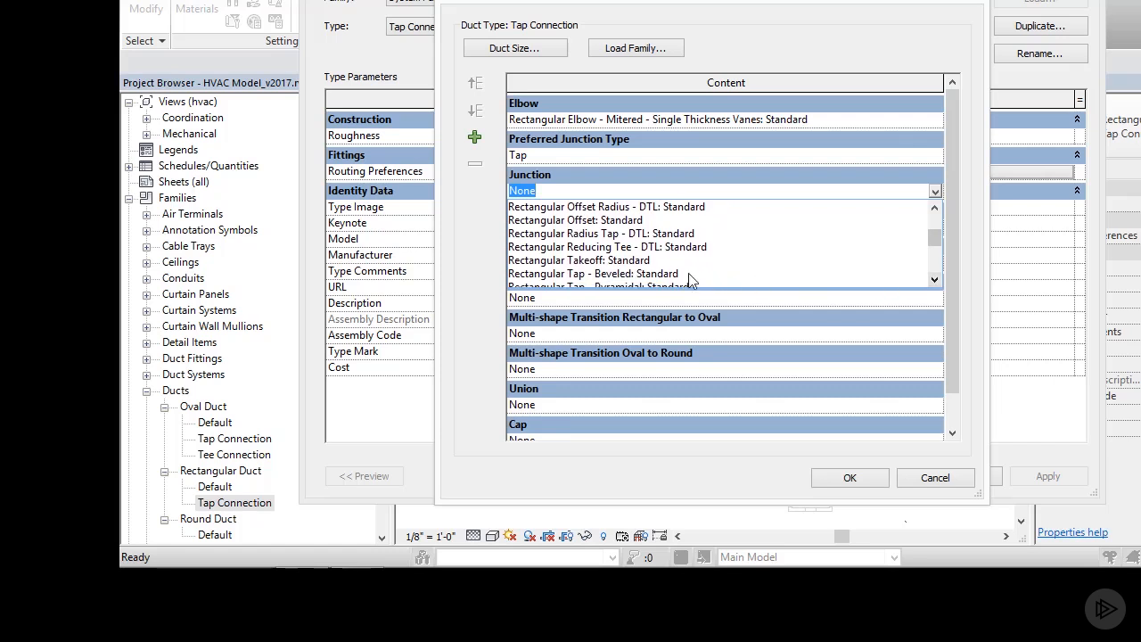
{"action": "left_click", "coordinate": [626, 274]}
Step: Set the cross fitting to Rectangular Duct Cross: Standard and the transition to Rectangular Transition - Angle: 30 Degree
{"action": "left_click", "coordinate": [934, 226]}
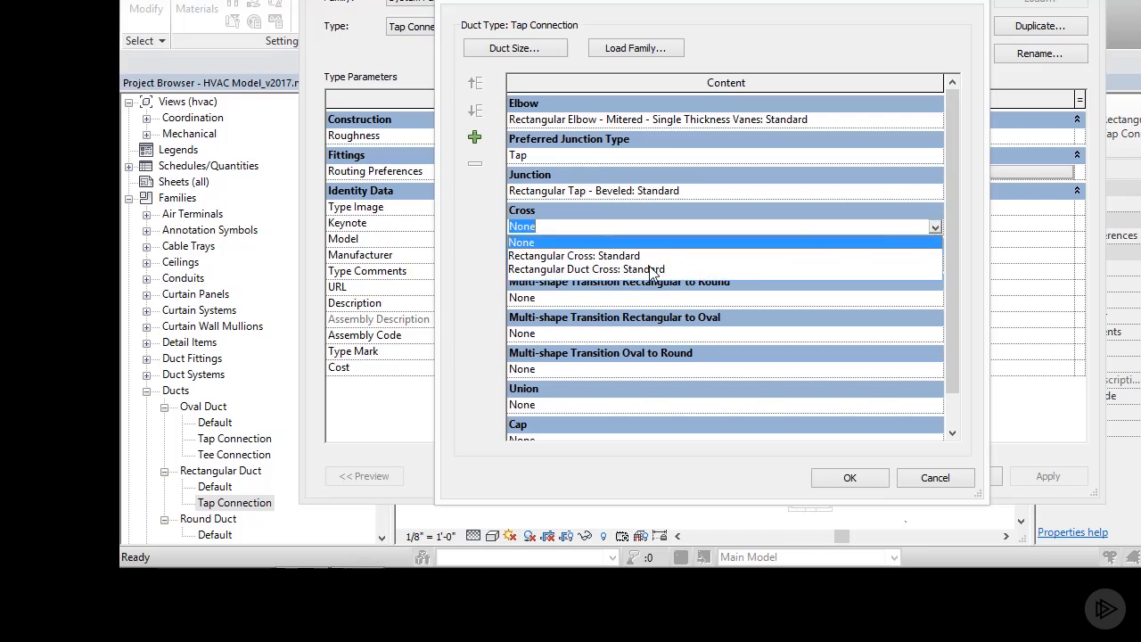
{"action": "left_click", "coordinate": [653, 269]}
{"action": "left_click", "coordinate": [935, 262]}
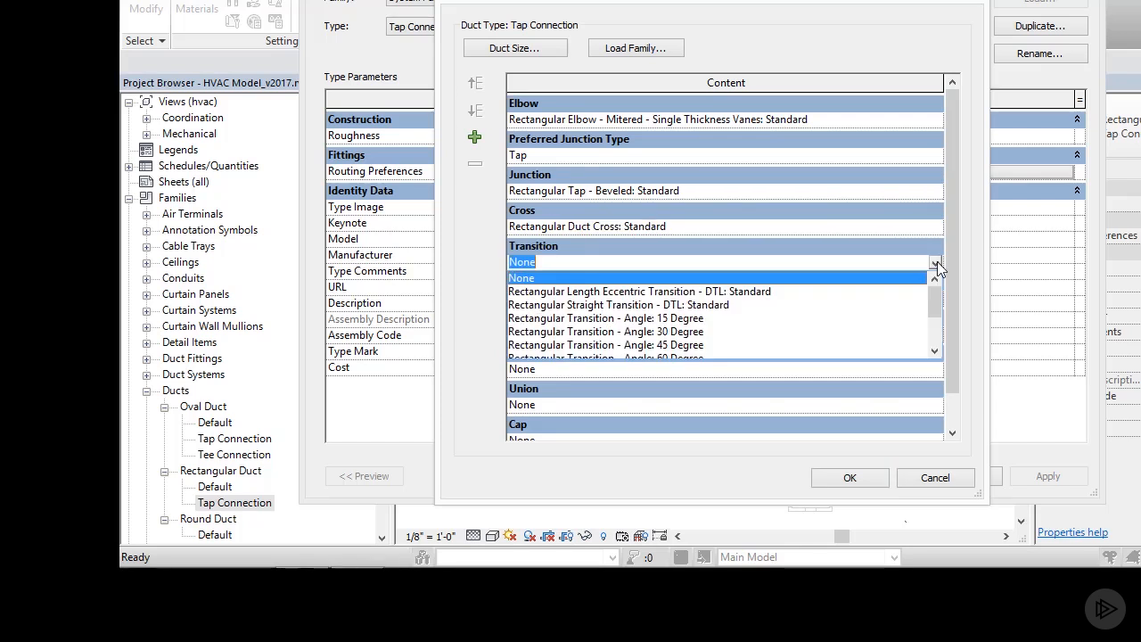
{"action": "left_click", "coordinate": [685, 330]}
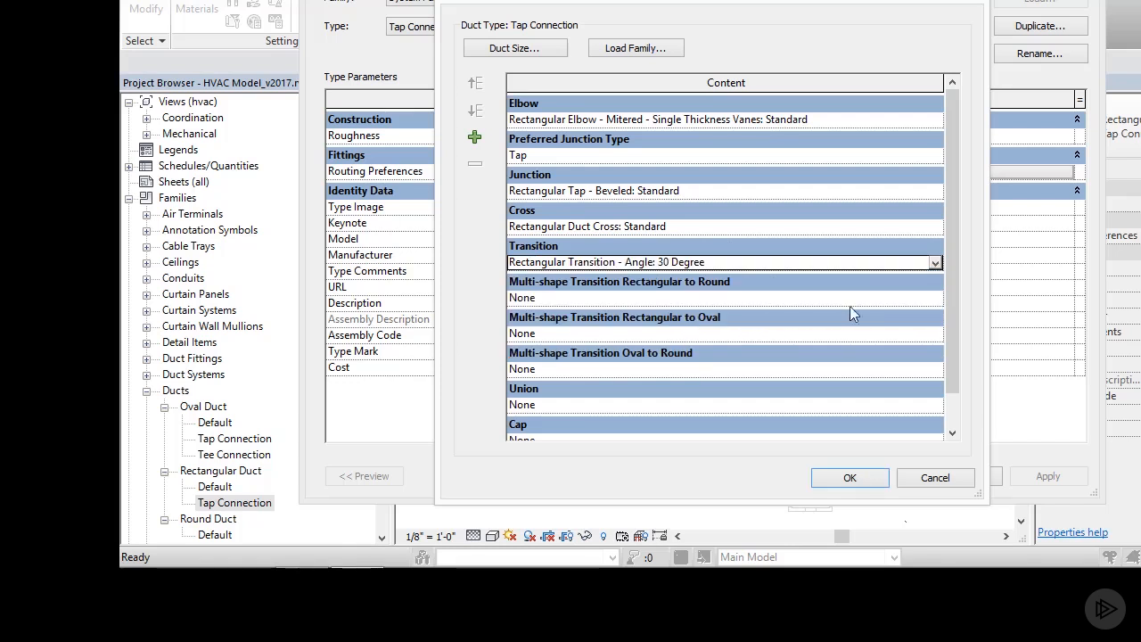
Step: Set the rectangular-to-round transition to Rectangular to Round Transition - Angle: 30 Degree and rectangular-to-oval to Rectangular to Oval Transition - Length: Standard
{"action": "left_click", "coordinate": [937, 297]}
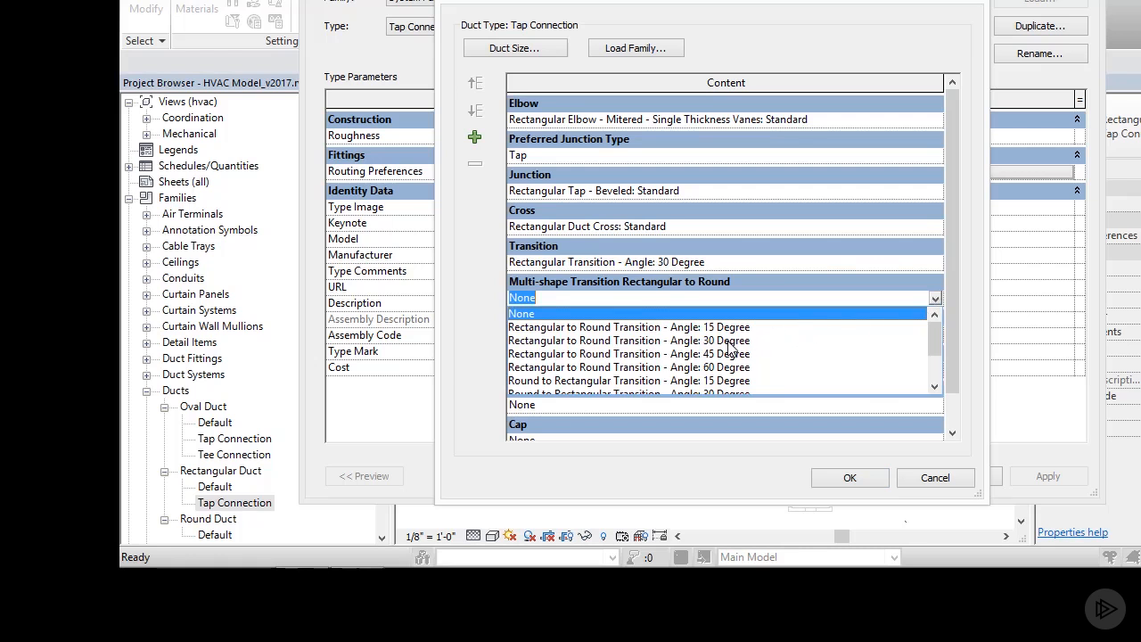
{"action": "left_click", "coordinate": [731, 340]}
{"action": "left_click", "coordinate": [939, 333]}
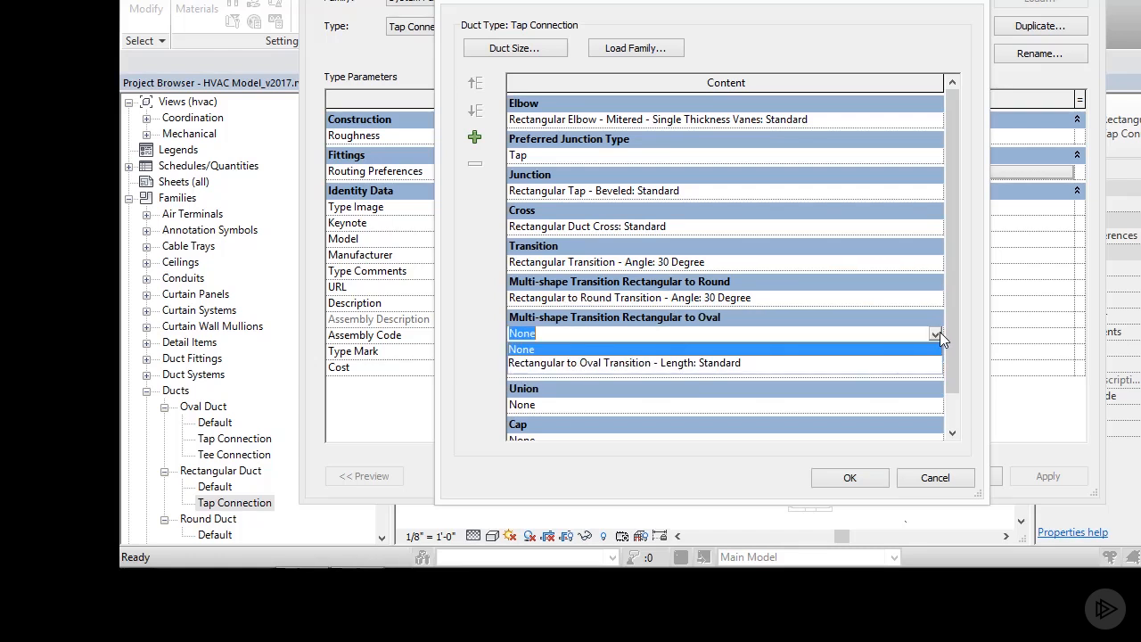
{"action": "left_click", "coordinate": [703, 364]}
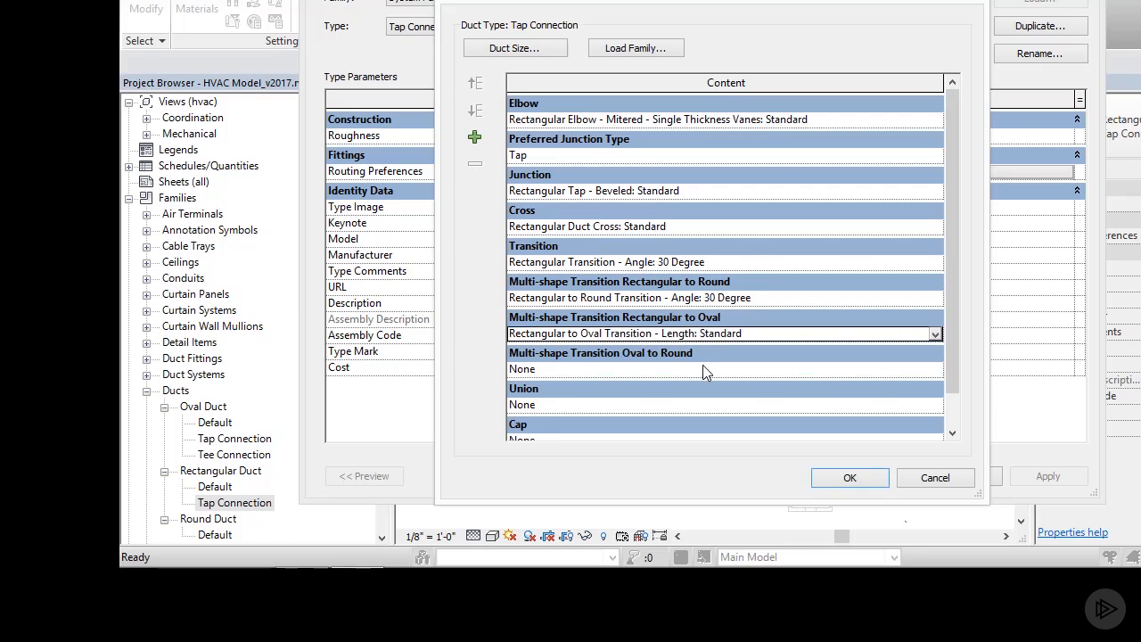
{"action": "left_click", "coordinate": [937, 369]}
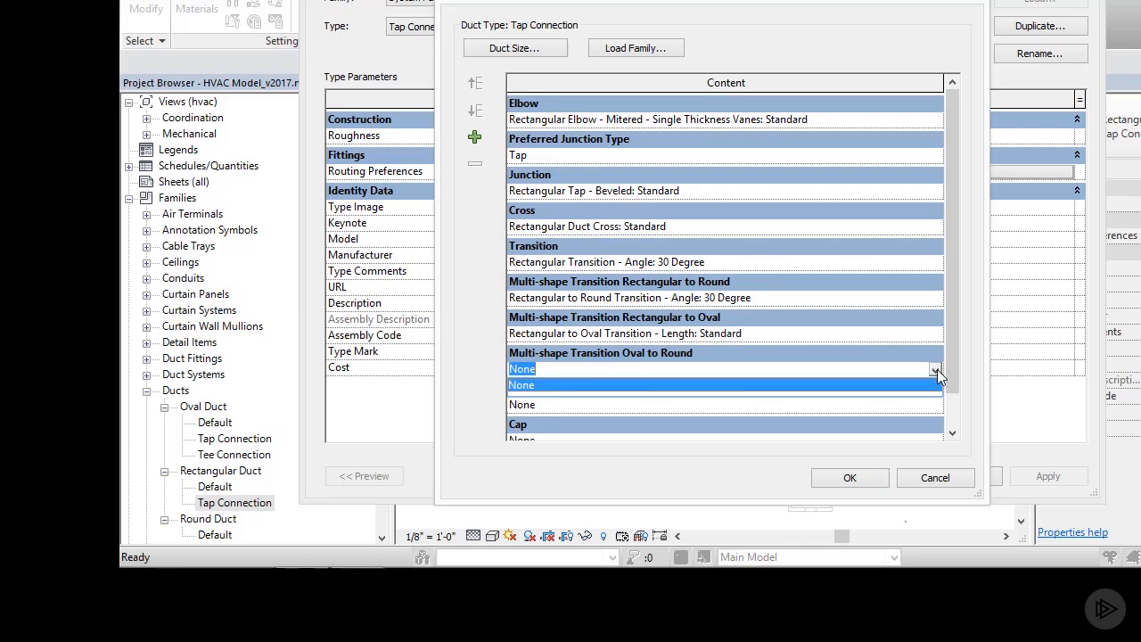
{"action": "left_click", "coordinate": [937, 369]}
Step: Set the union to Rectangular Union: Standard and the cap to Rectangular Endcap: Standard, and accept the rectangular duct type's changes
{"action": "left_click", "coordinate": [935, 406]}
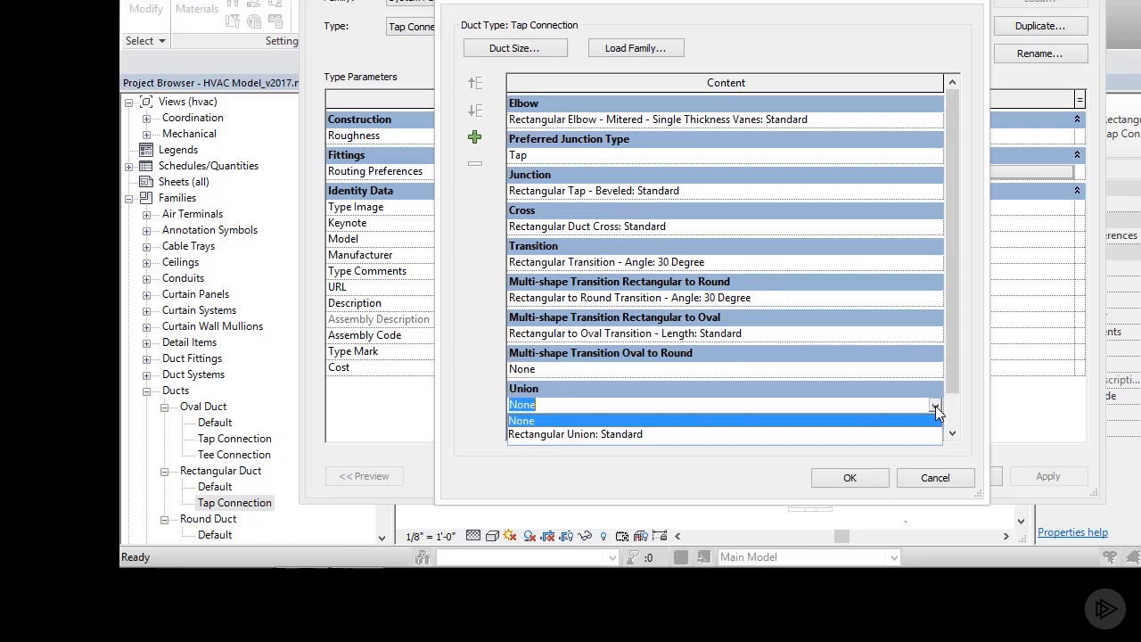
{"action": "left_click", "coordinate": [628, 438]}
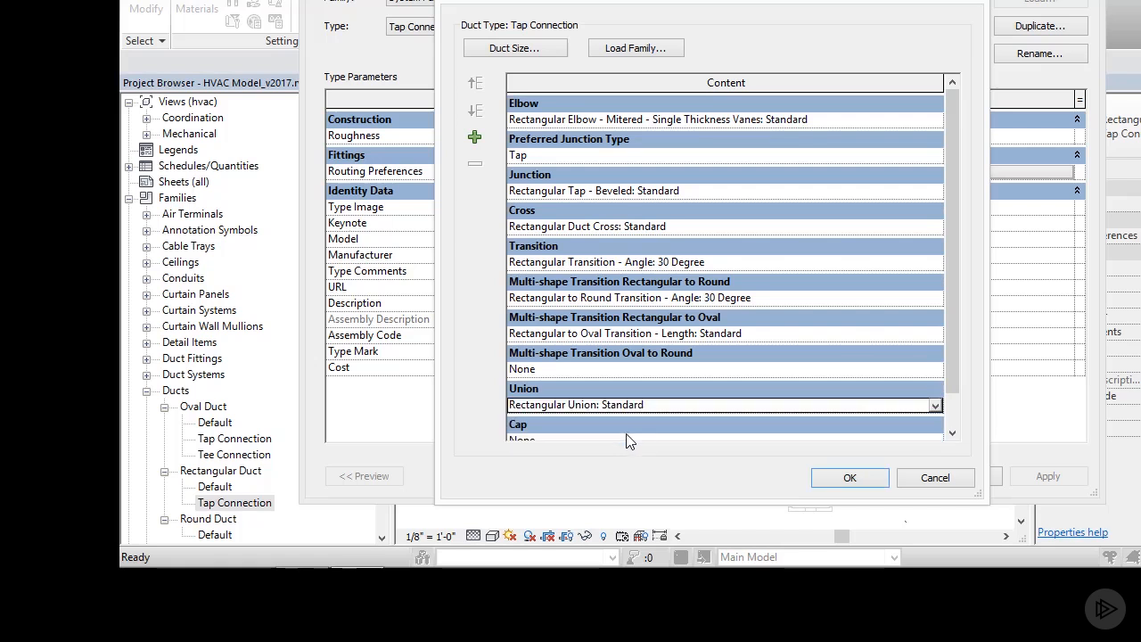
{"action": "left_click", "coordinate": [954, 431]}
{"action": "left_click", "coordinate": [955, 432]}
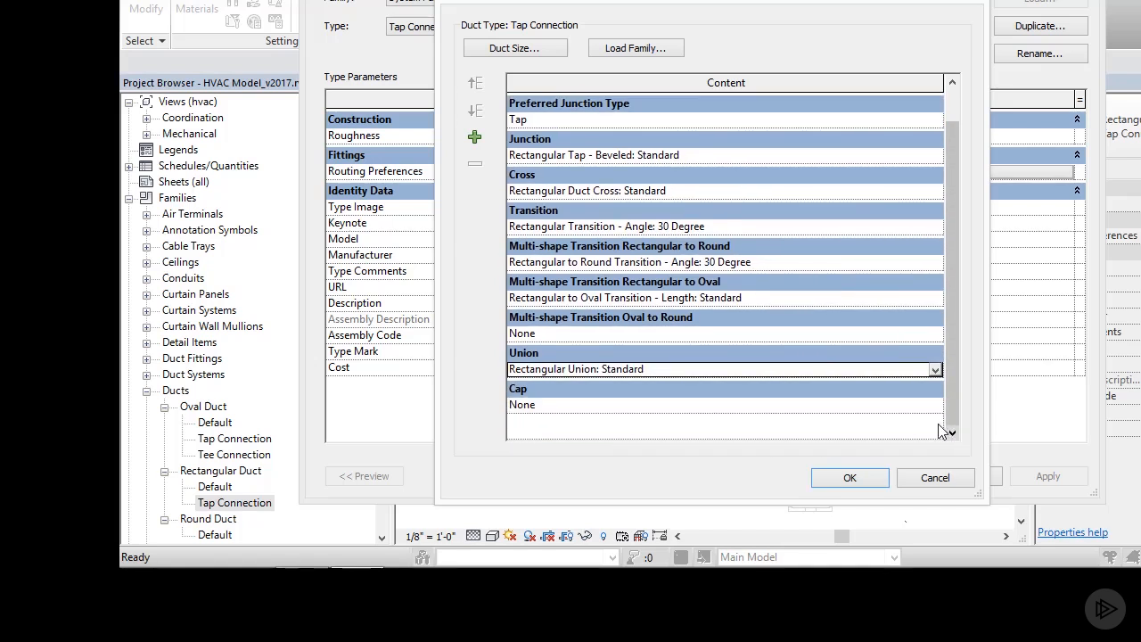
{"action": "left_click", "coordinate": [936, 406]}
{"action": "left_click", "coordinate": [936, 406]}
{"action": "left_click", "coordinate": [629, 450]}
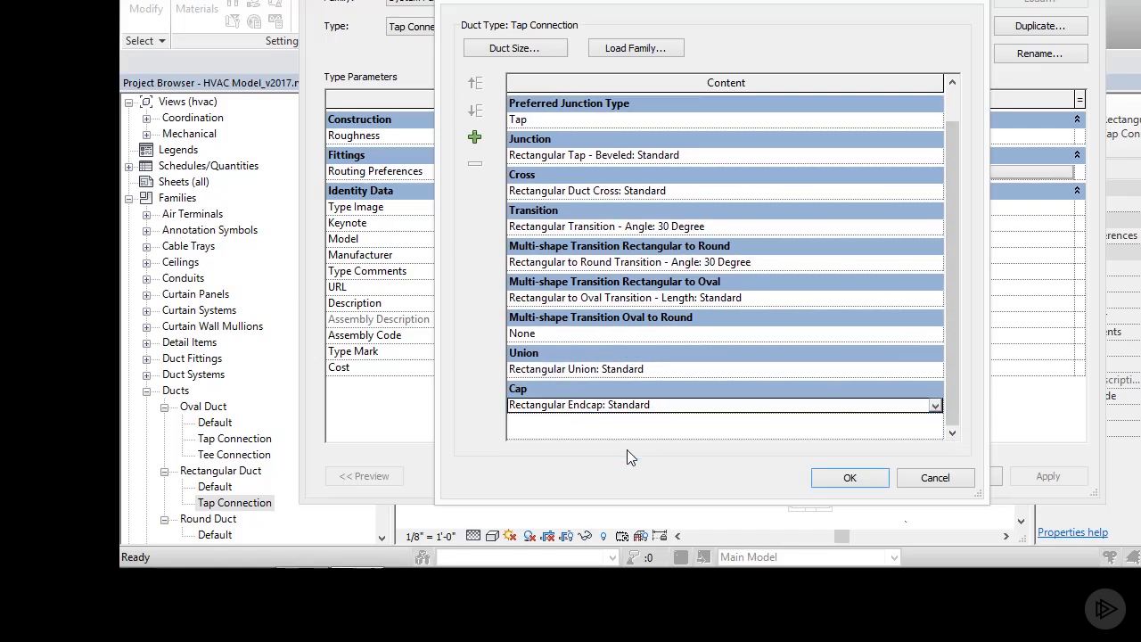
{"action": "left_click", "coordinate": [844, 477]}
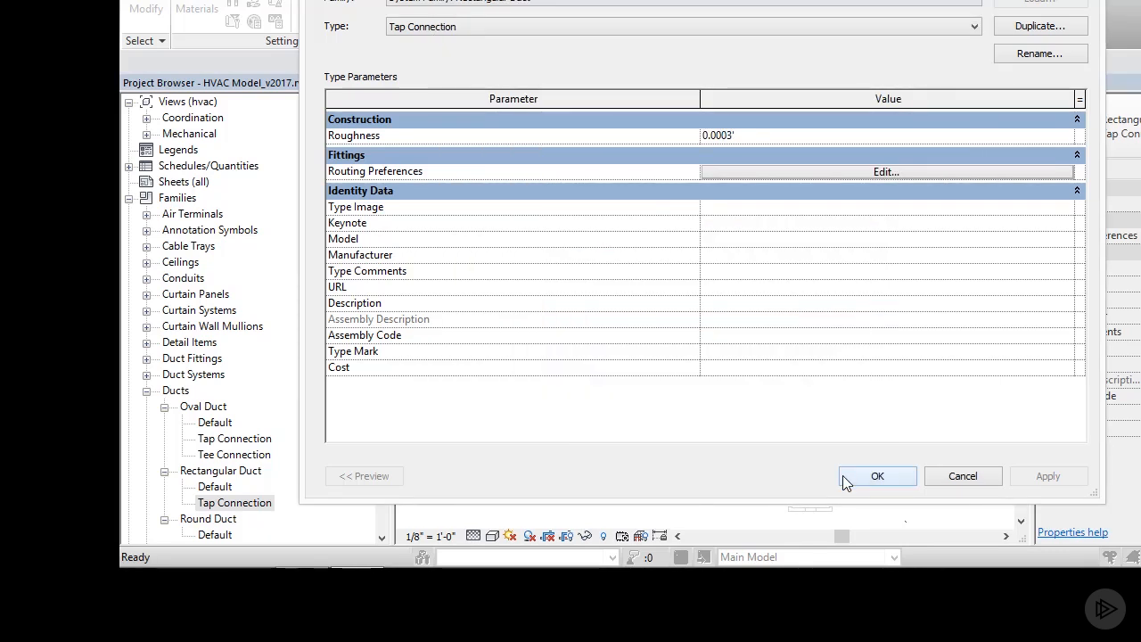
{"action": "left_click", "coordinate": [845, 476]}
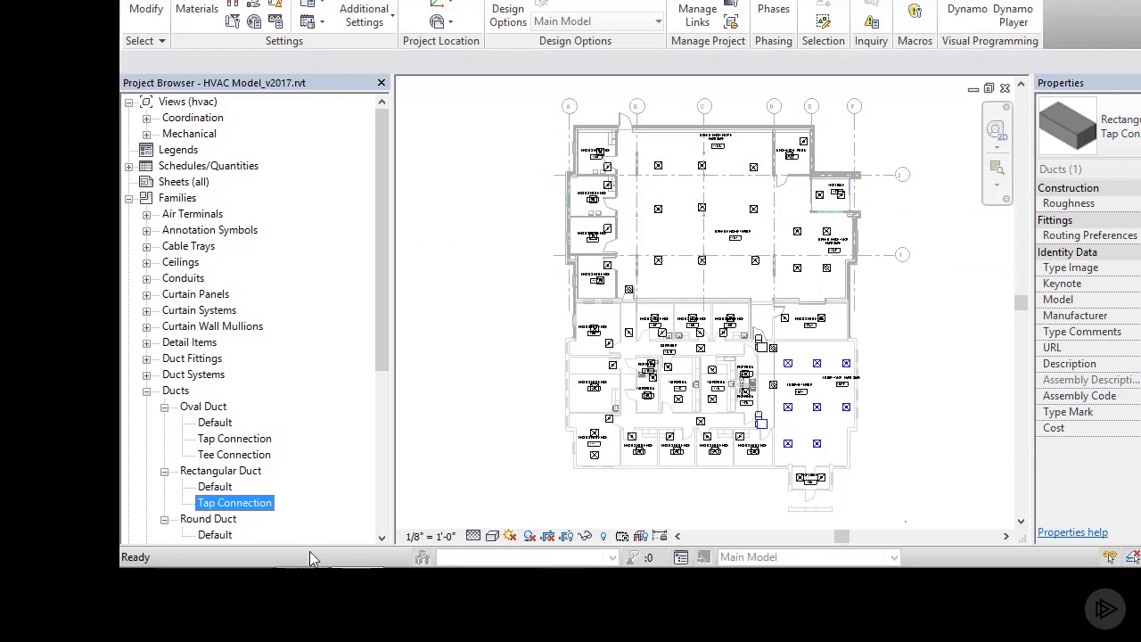
Step: Try to delete the Default type of the Round Duct family
{"action": "left_click", "coordinate": [383, 538]}
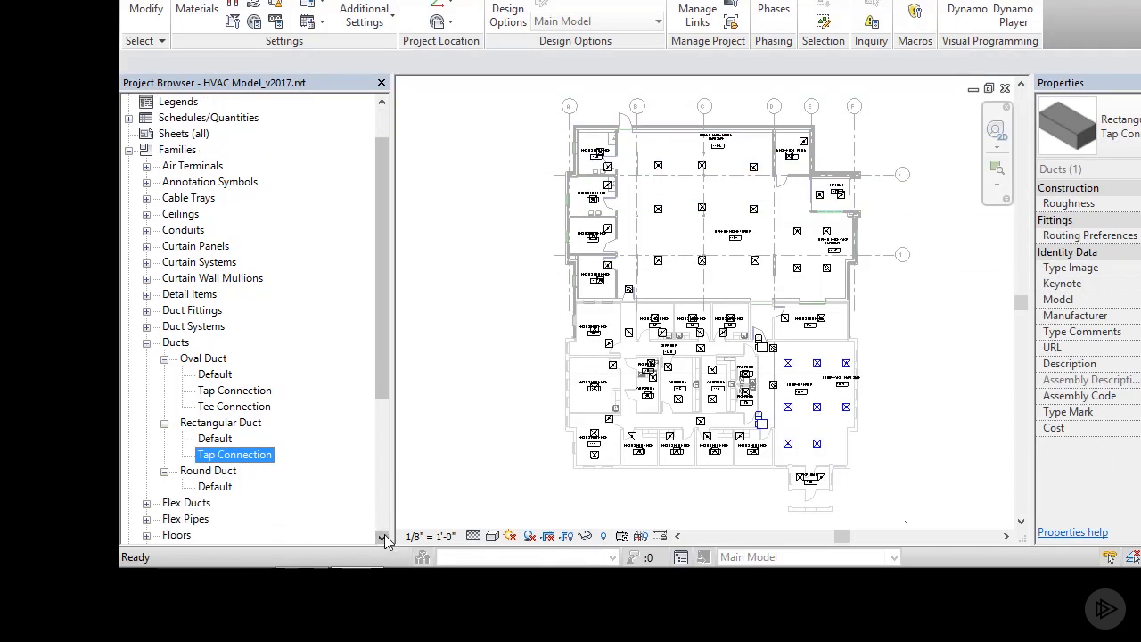
{"action": "left_click", "coordinate": [214, 455]}
{"action": "right_click", "coordinate": [217, 455]}
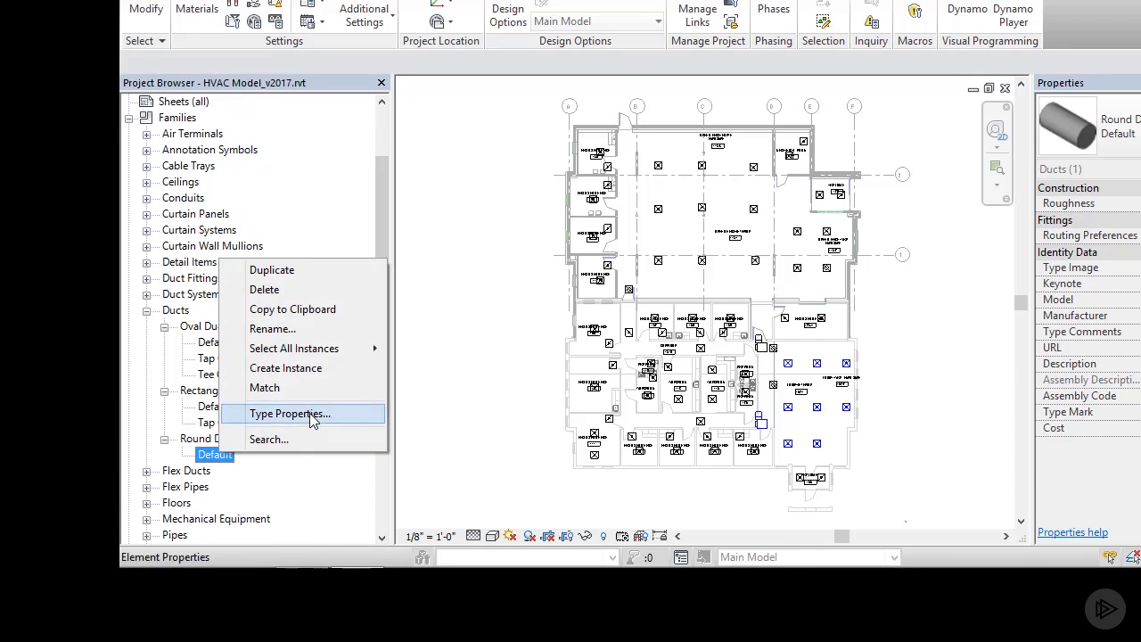
{"action": "left_click", "coordinate": [308, 289]}
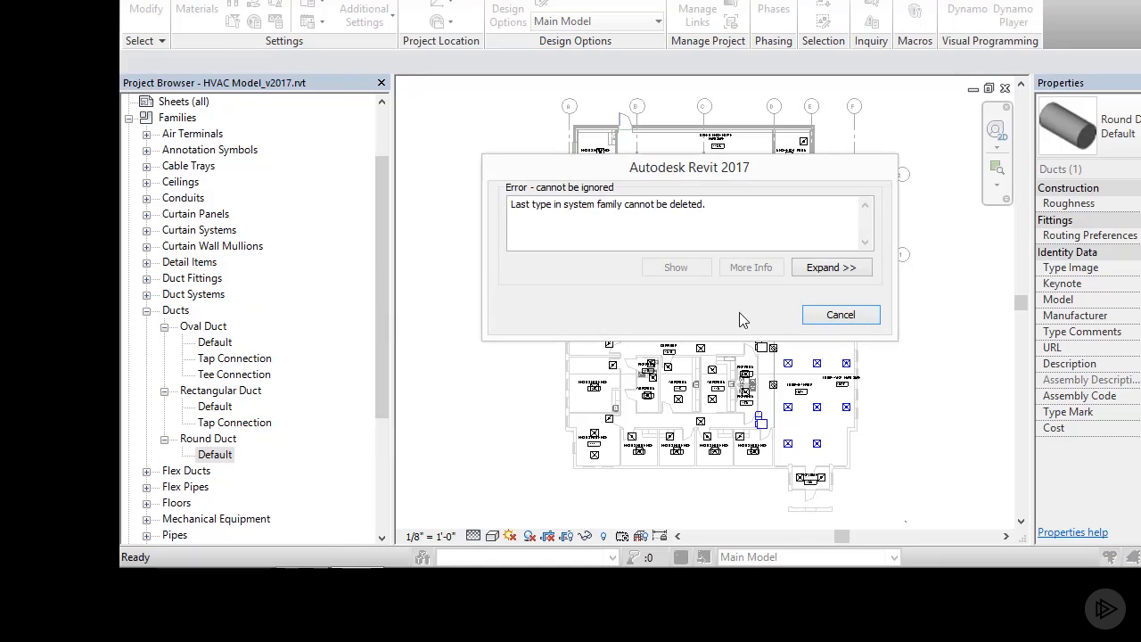
{"action": "left_click", "coordinate": [820, 317]}
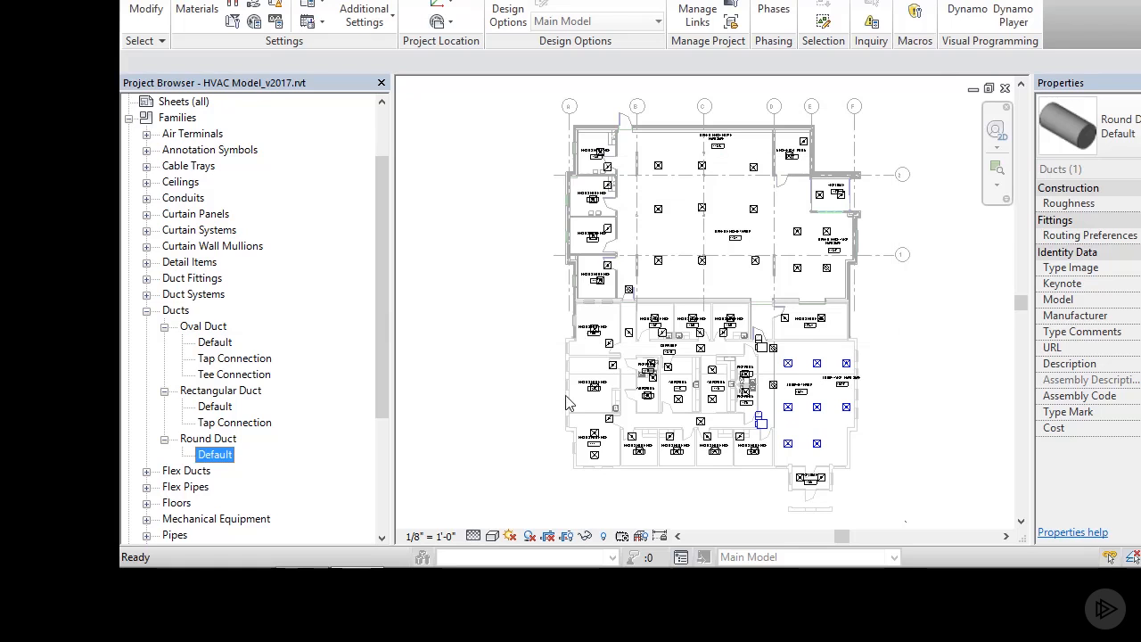
Step: Duplicate the Default round duct type and rename the copy as Tap Connection
{"action": "right_click", "coordinate": [223, 458]}
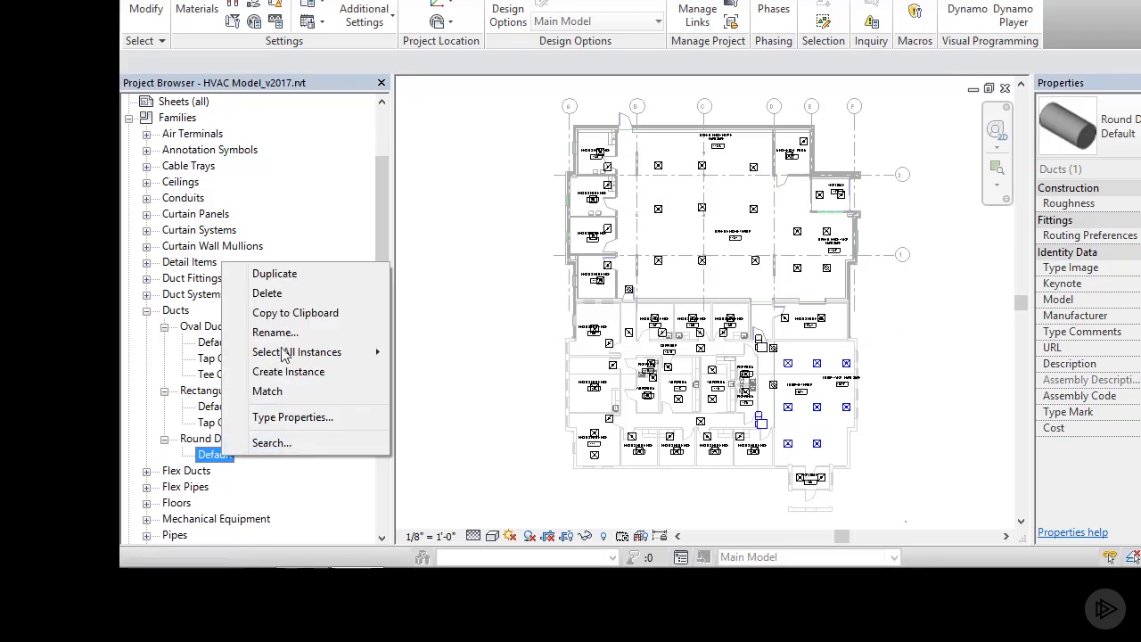
{"action": "left_click", "coordinate": [277, 275]}
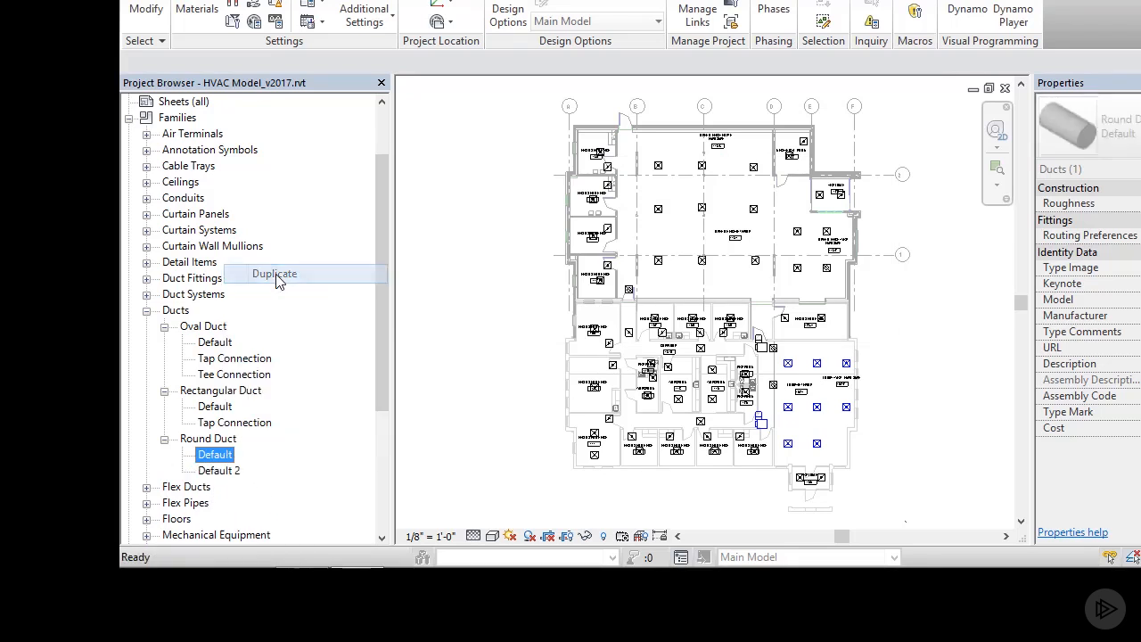
{"action": "left_click", "coordinate": [223, 471]}
{"action": "right_click", "coordinate": [223, 471]}
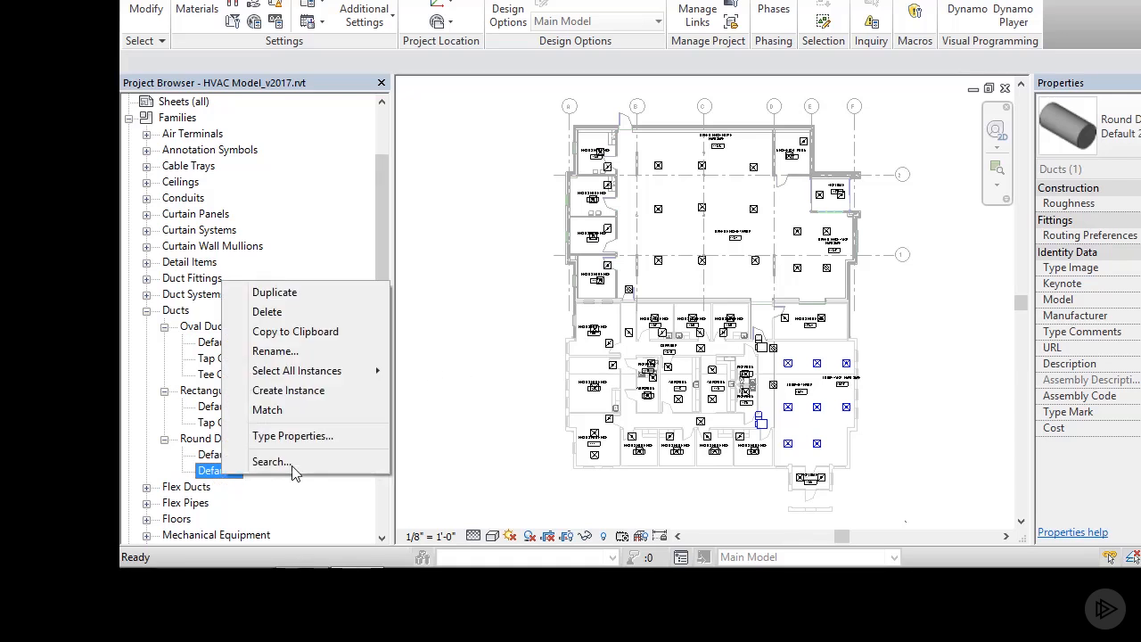
{"action": "left_click", "coordinate": [306, 357]}
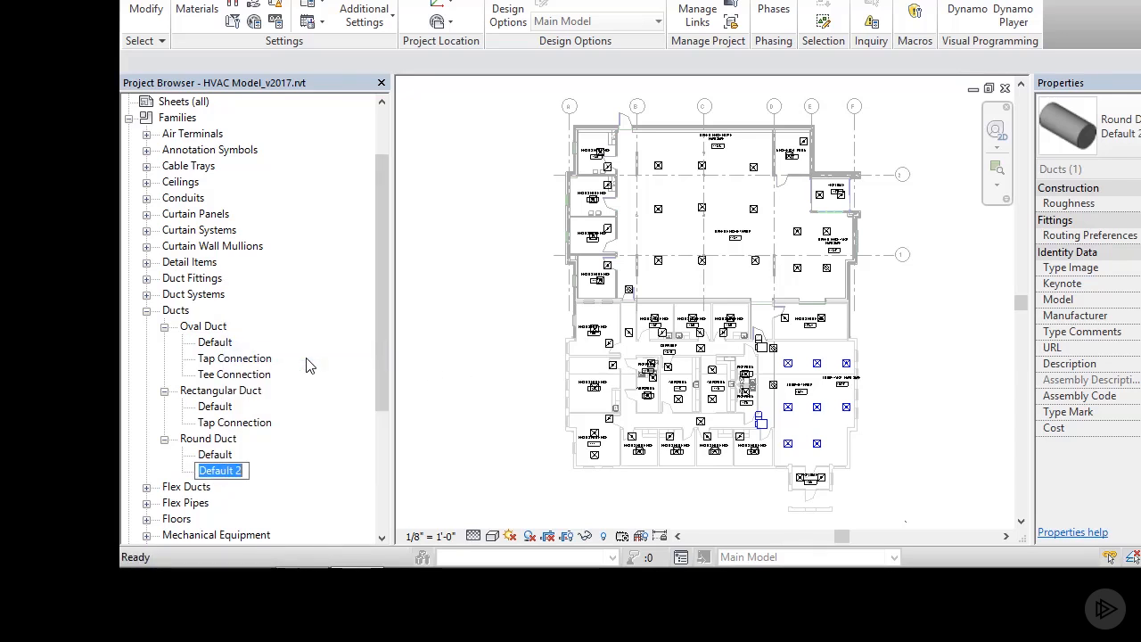
{"action": "key", "text": "BackSpace"}
{"action": "type", "text": "Ta"}
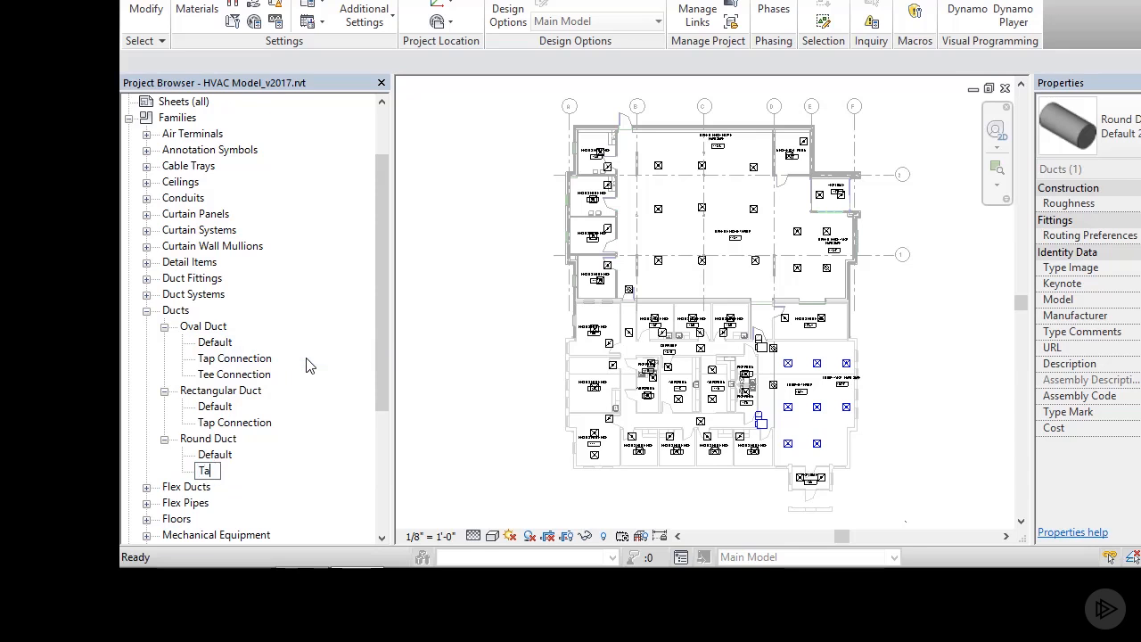
{"action": "type", "text": "p Connection"}
{"action": "key", "text": "Return"}
Step: In the round Tap Connection type's routing preferences, set the elbow to Round Elbow: 1.5 D and the preferred junction type to Tap
{"action": "right_click", "coordinate": [235, 472]}
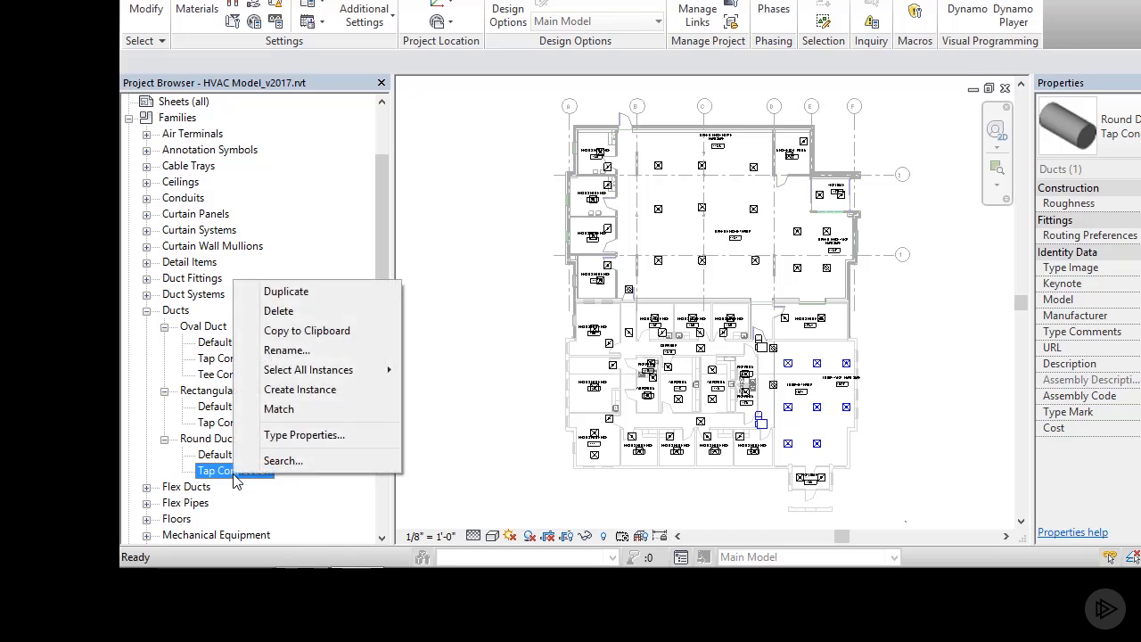
{"action": "left_click", "coordinate": [301, 435]}
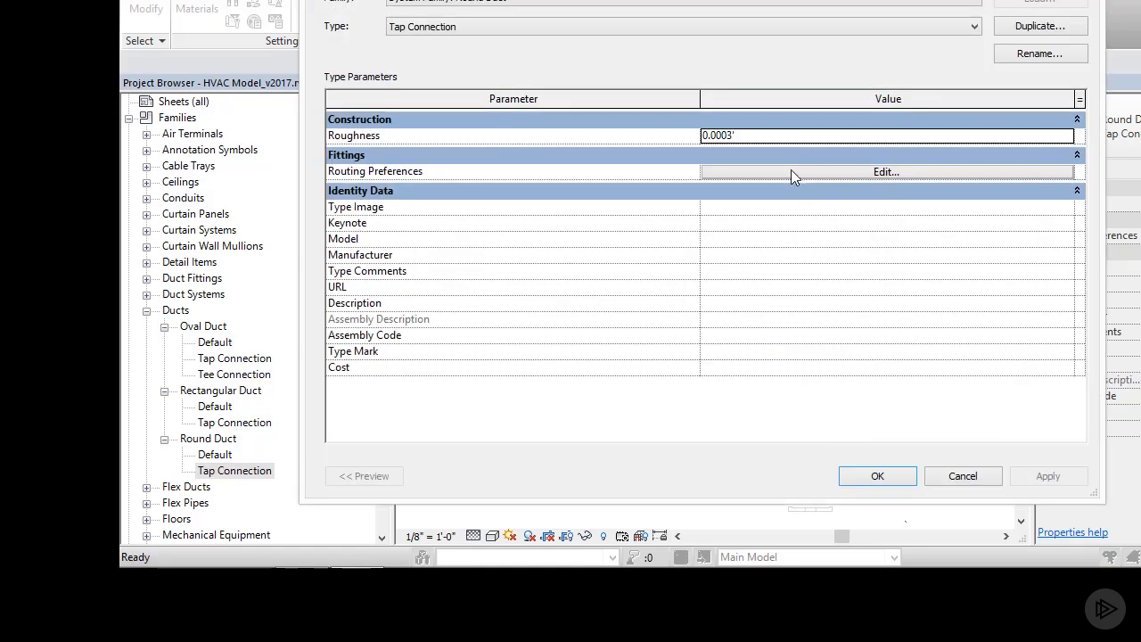
{"action": "left_click", "coordinate": [790, 173]}
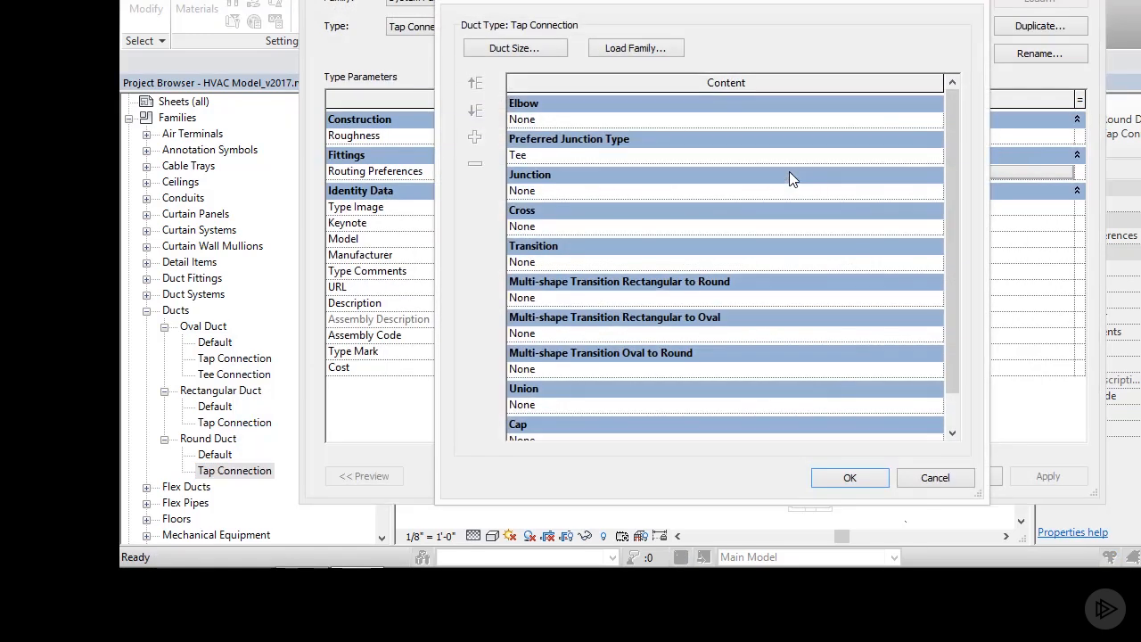
{"action": "left_click", "coordinate": [935, 120]}
{"action": "left_click", "coordinate": [935, 209]}
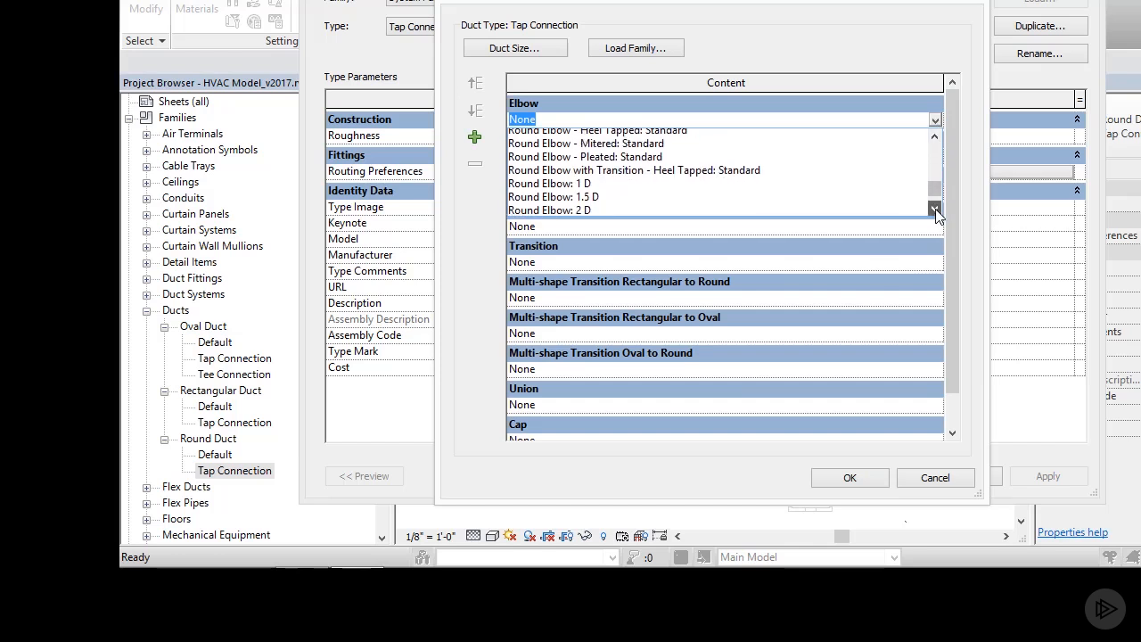
{"action": "left_click", "coordinate": [588, 192]}
{"action": "left_click", "coordinate": [937, 154]}
{"action": "left_click", "coordinate": [521, 184]}
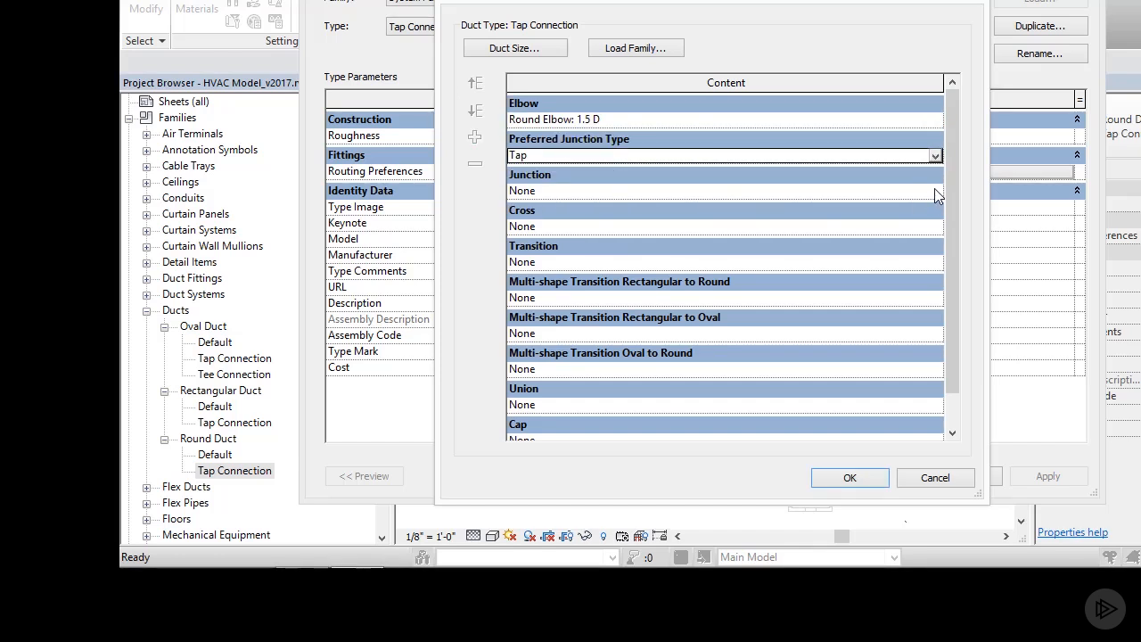
Step: Set the junction to Rectangular to Round Takeoff: Standard and the cross to Round Cross - Conical: Standard
{"action": "left_click", "coordinate": [934, 190]}
{"action": "left_click", "coordinate": [678, 246]}
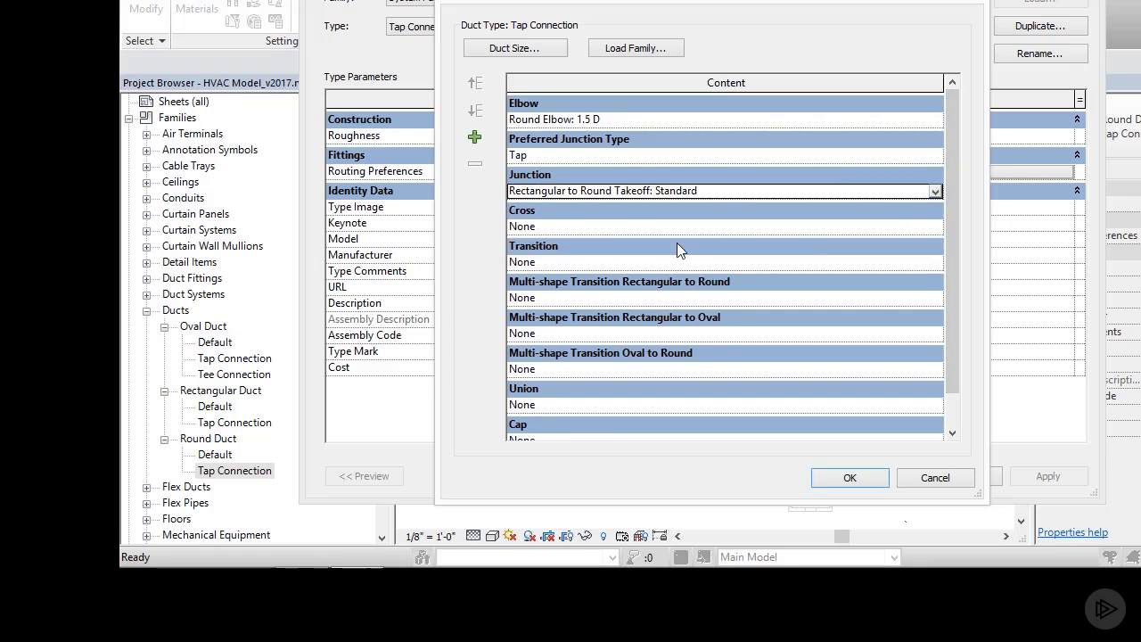
{"action": "left_click", "coordinate": [934, 227]}
{"action": "left_click", "coordinate": [760, 269]}
Step: Set the transition to Round Transition - Angle: 30 Degree and rectangular-to-round to Rectangular to Round Transition - Angle: 30 Degree
{"action": "left_click", "coordinate": [934, 262]}
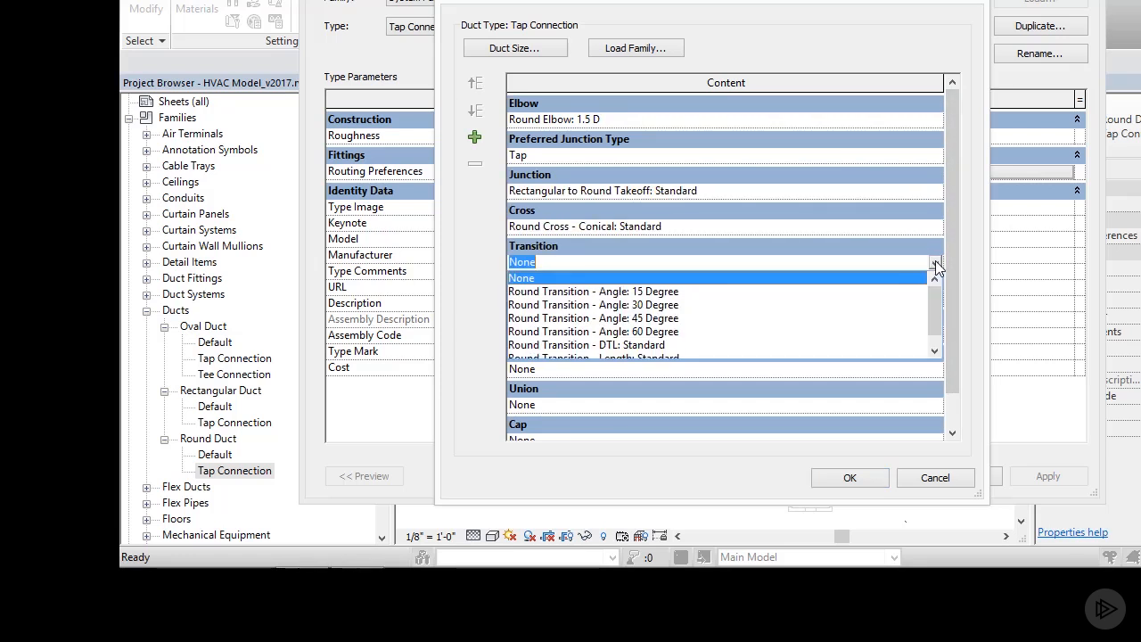
{"action": "left_click", "coordinate": [768, 305]}
{"action": "left_click", "coordinate": [933, 297]}
{"action": "left_click", "coordinate": [830, 339]}
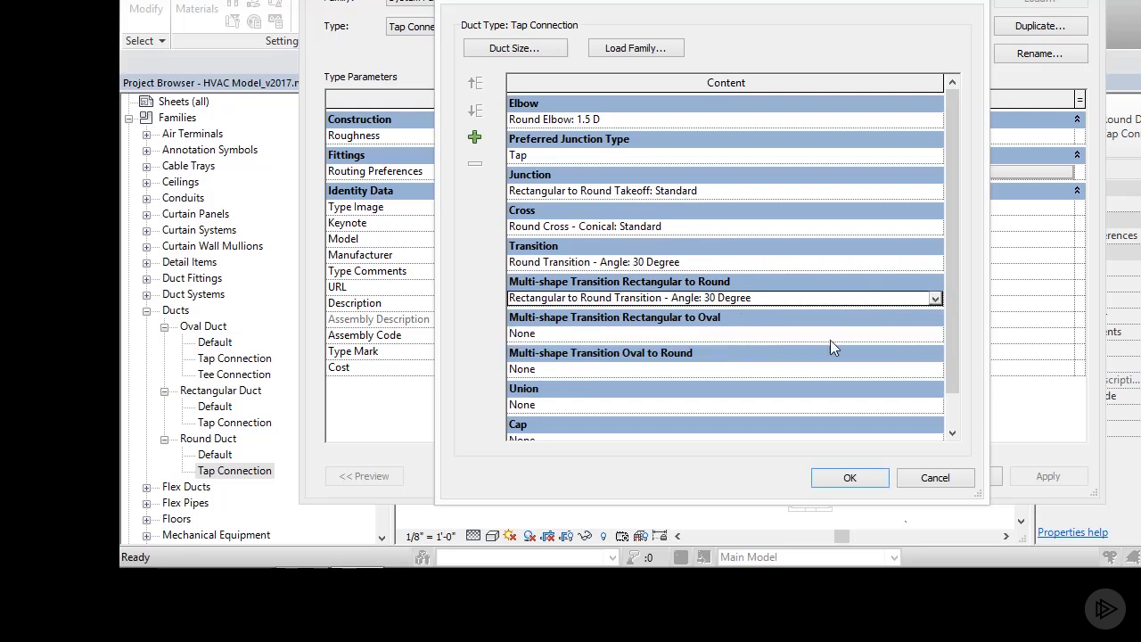
Step: Leave the rectangular-to-oval transition at None and set oval-to-round to Oval to Round Transition - Length: Standard
{"action": "left_click", "coordinate": [936, 334]}
{"action": "left_click", "coordinate": [938, 349]}
{"action": "left_click", "coordinate": [934, 369]}
{"action": "left_click", "coordinate": [708, 402]}
Step: Set the union to Round Union: Standard and the cap to Round Endcap: Standard, and accept the round duct type's changes
{"action": "left_click", "coordinate": [934, 404]}
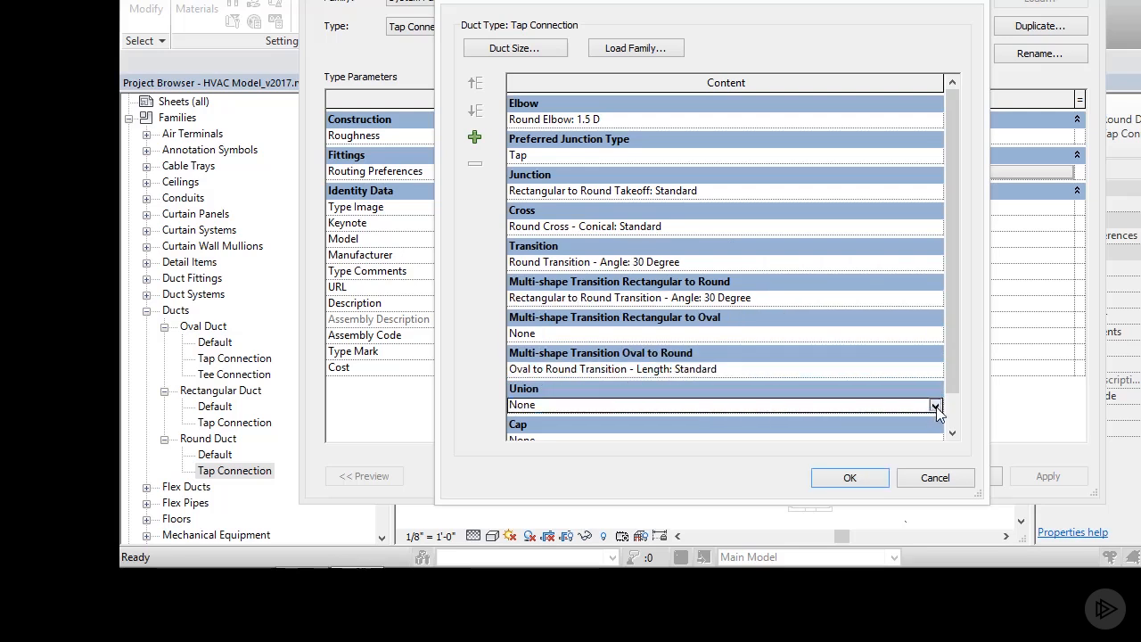
{"action": "left_click", "coordinate": [598, 434]}
{"action": "left_click", "coordinate": [934, 404]}
{"action": "left_click", "coordinate": [625, 446]}
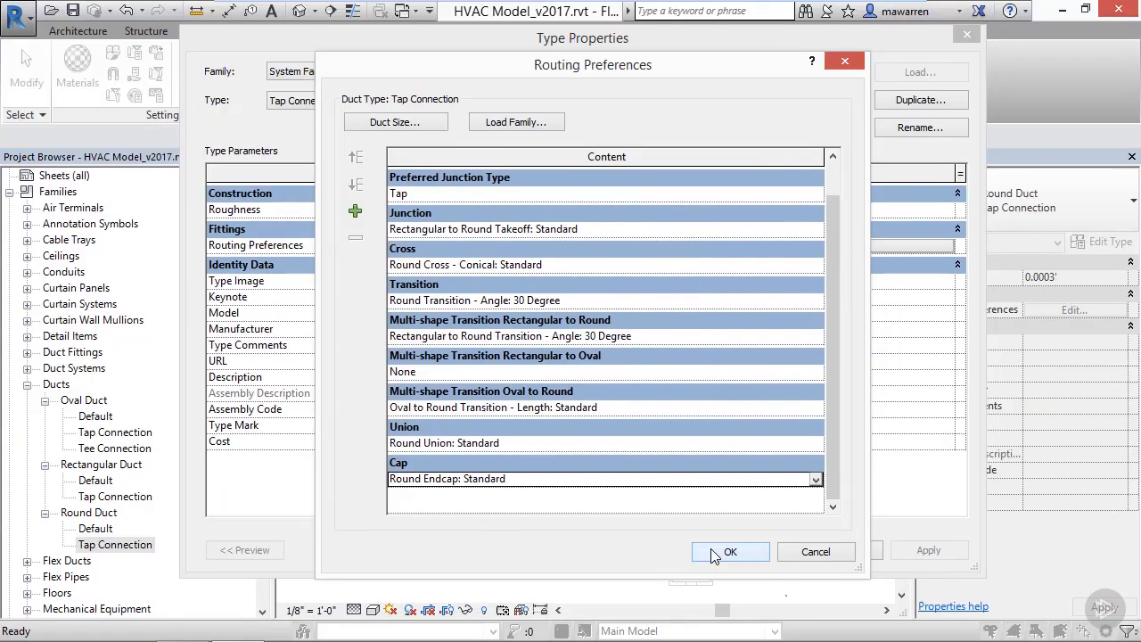
{"action": "left_click", "coordinate": [729, 551]}
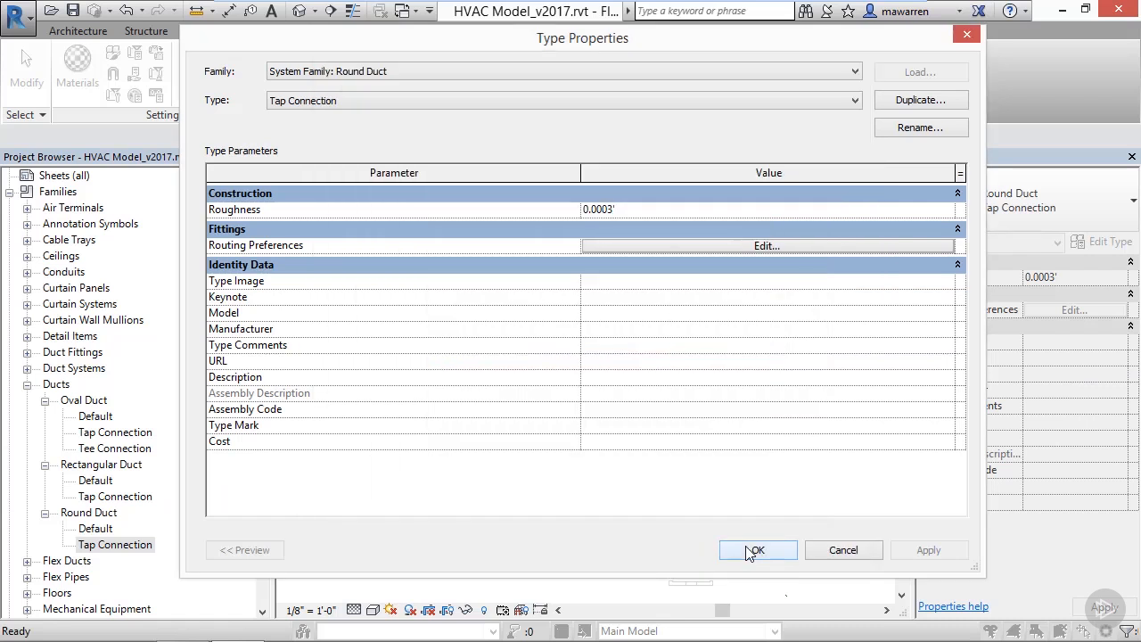
{"action": "left_click", "coordinate": [749, 551]}
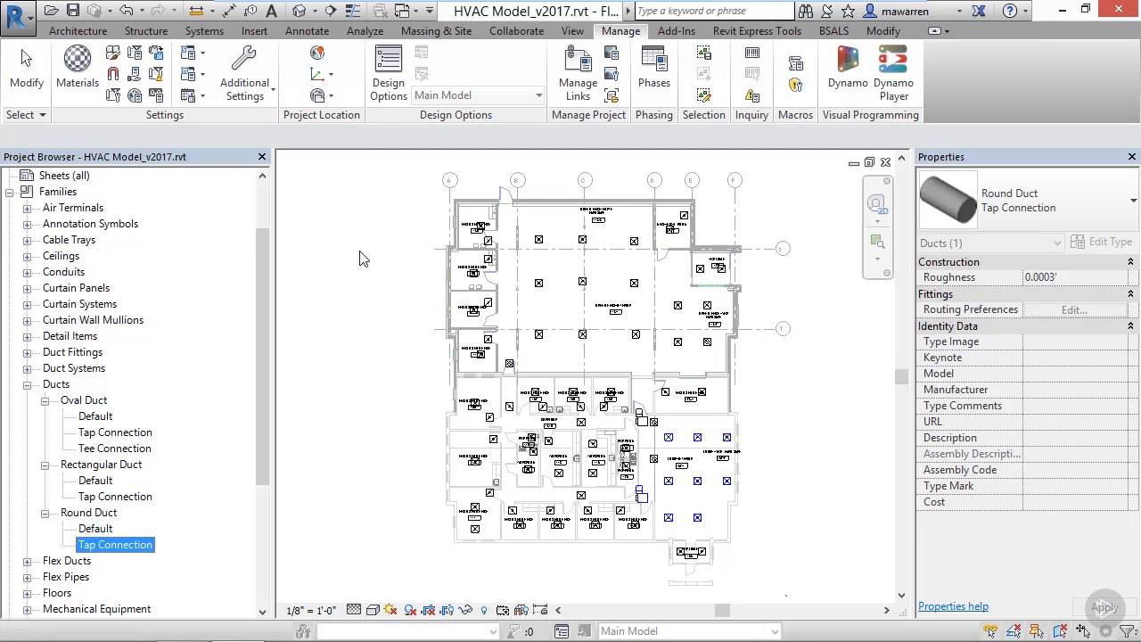
Step: In the Mechanical Settings, set the duct fitting angles to use specific angles
{"action": "left_click", "coordinate": [205, 76]}
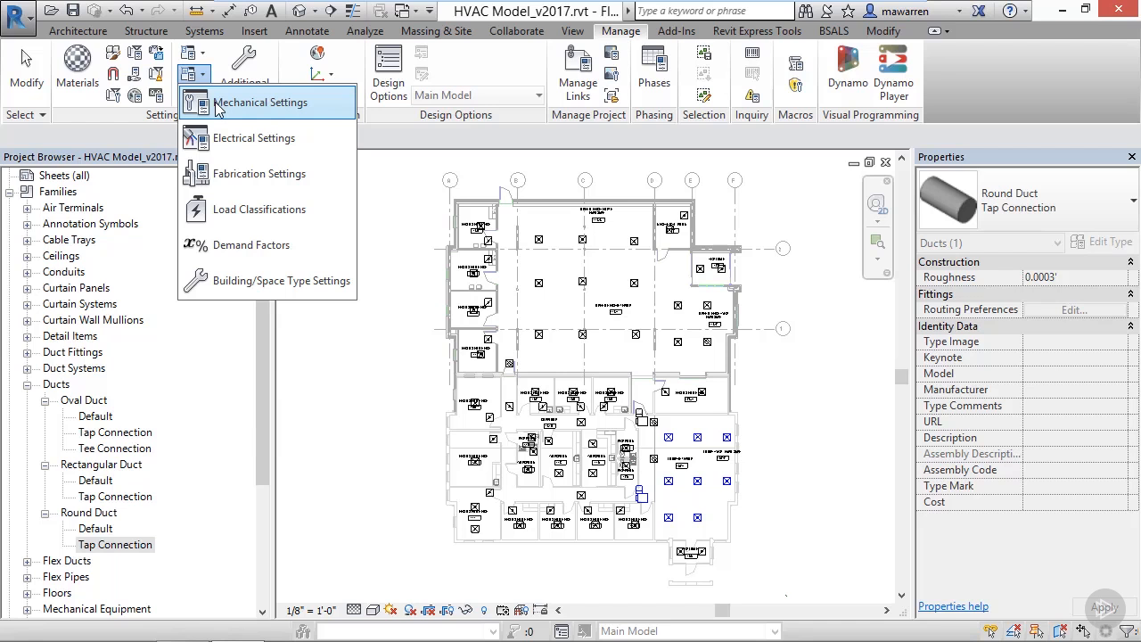
{"action": "left_click", "coordinate": [218, 107]}
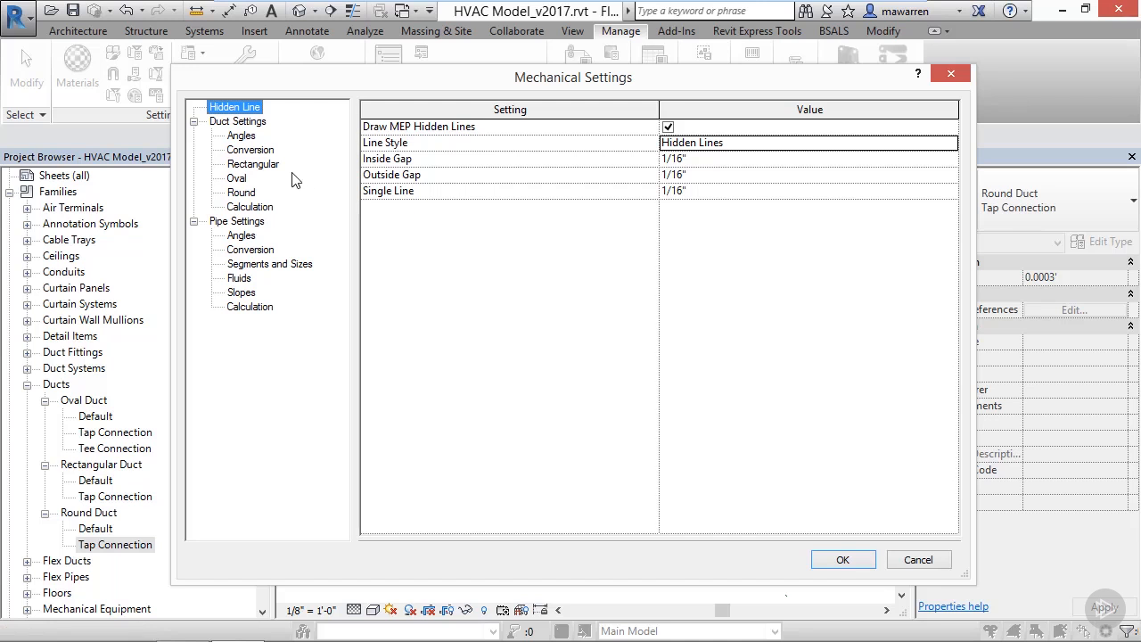
{"action": "left_click", "coordinate": [250, 138]}
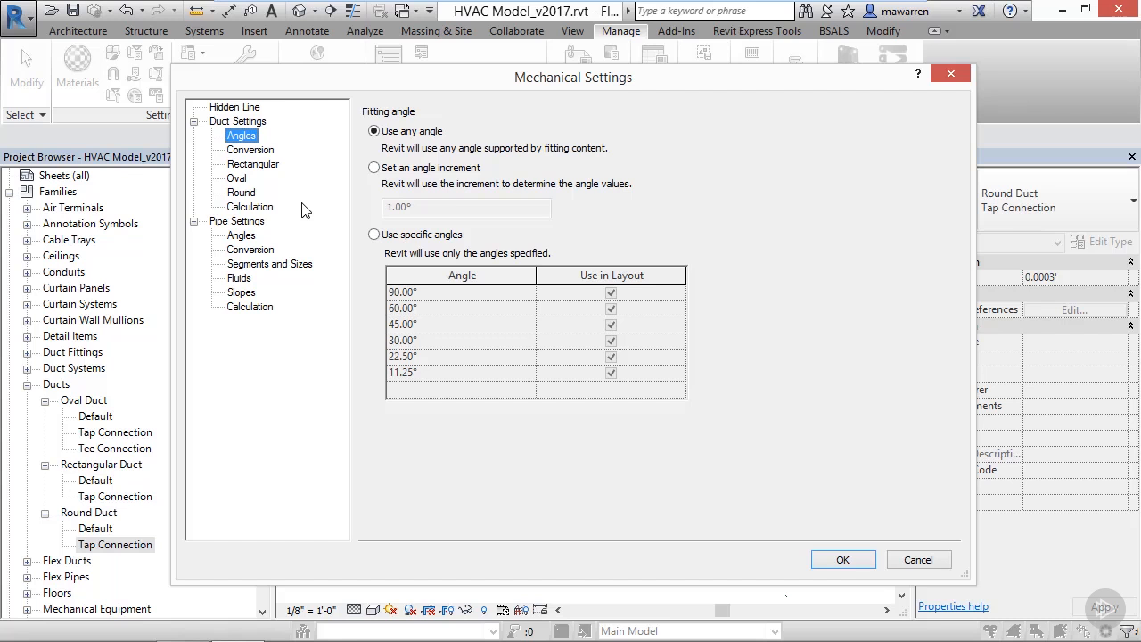
{"action": "left_click", "coordinate": [375, 235]}
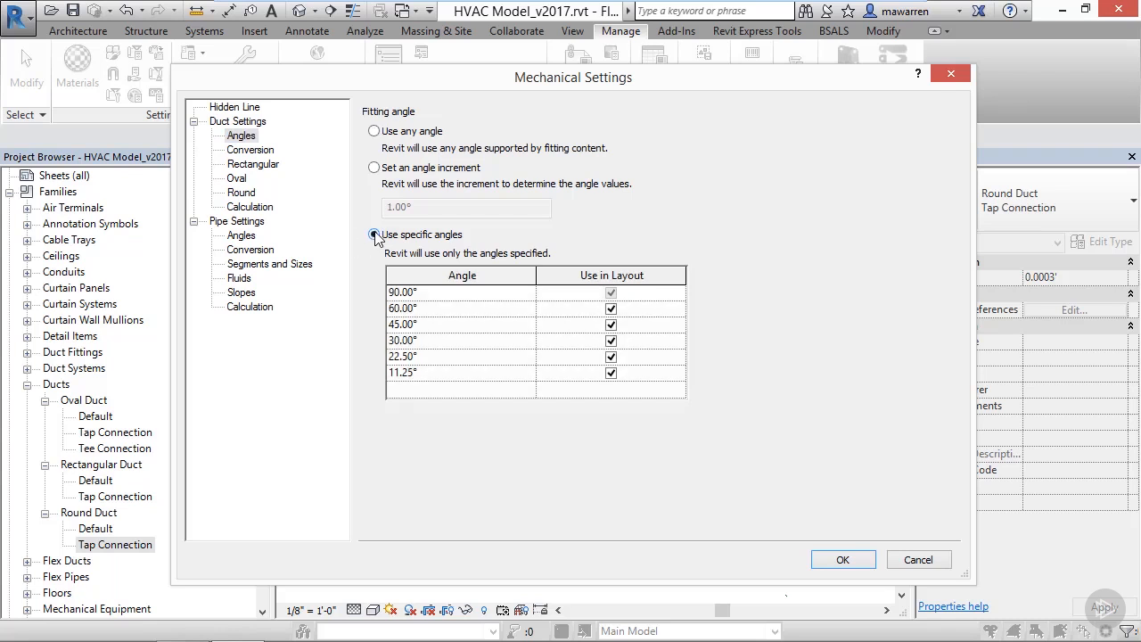
Step: Delete the 110" size from the rectangular duct sizes
{"action": "left_click", "coordinate": [257, 165]}
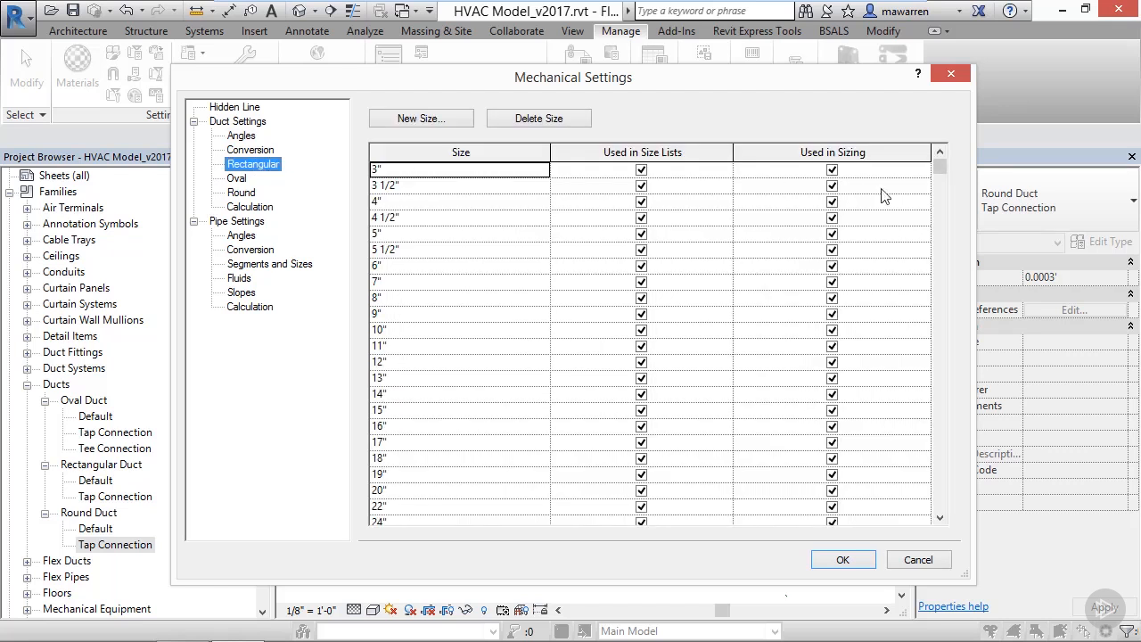
{"action": "left_click_drag", "start_coordinate": [937, 172], "coordinate": [942, 520]}
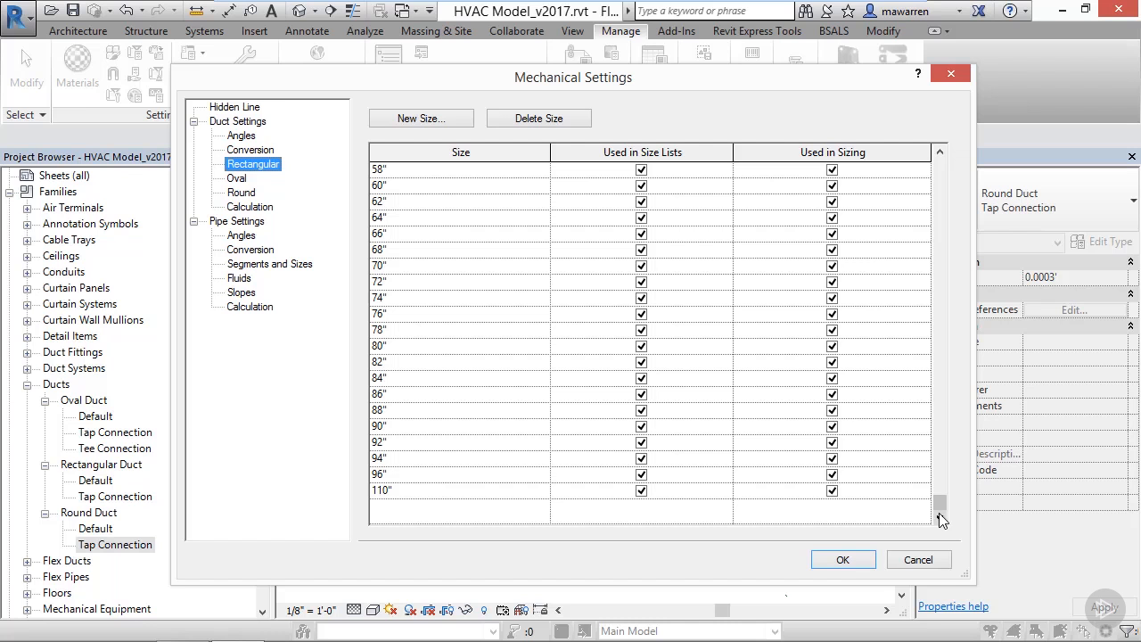
{"action": "left_click", "coordinate": [482, 490]}
{"action": "left_click", "coordinate": [525, 118]}
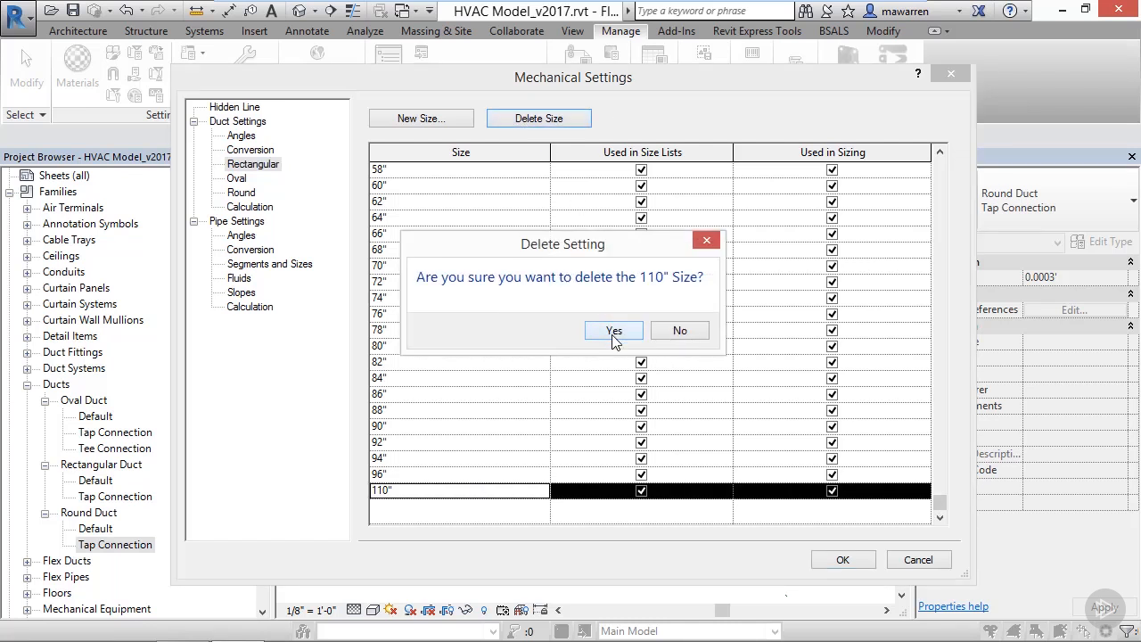
{"action": "left_click", "coordinate": [613, 332]}
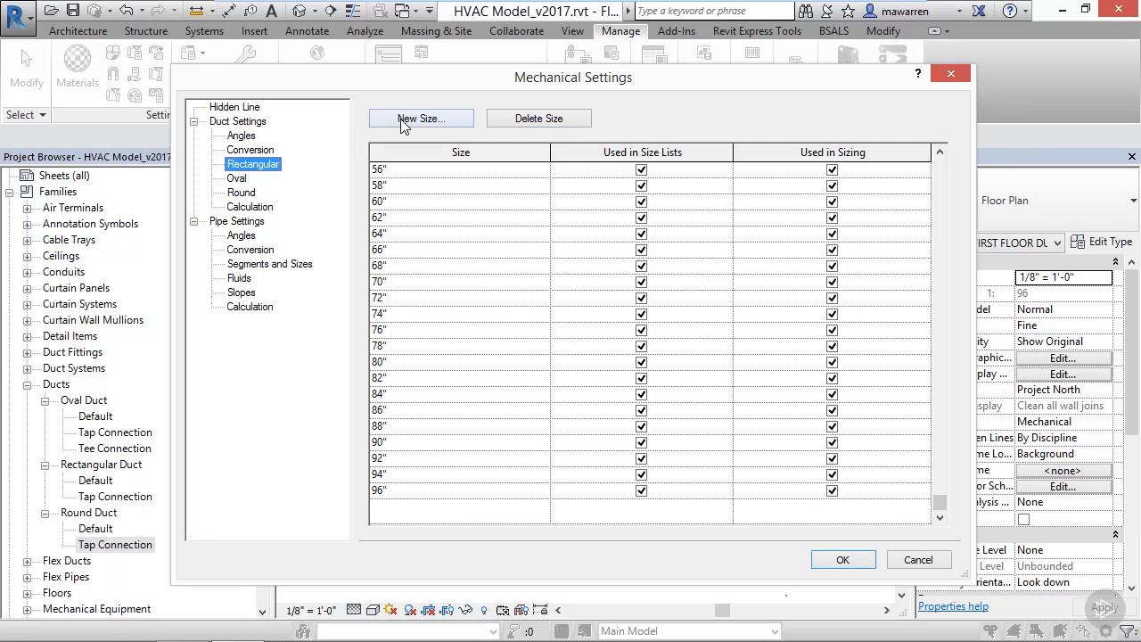
Step: Add a new 110" size to the rectangular duct sizes
{"action": "left_click", "coordinate": [400, 118]}
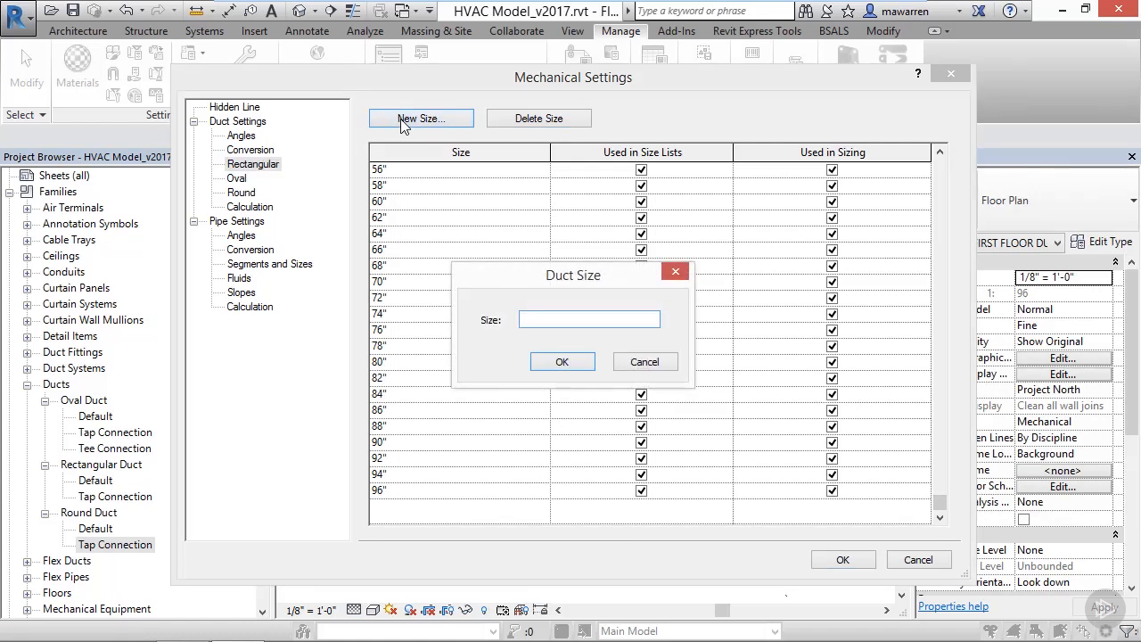
{"action": "type", "text": "110\""}
{"action": "left_click", "coordinate": [581, 365]}
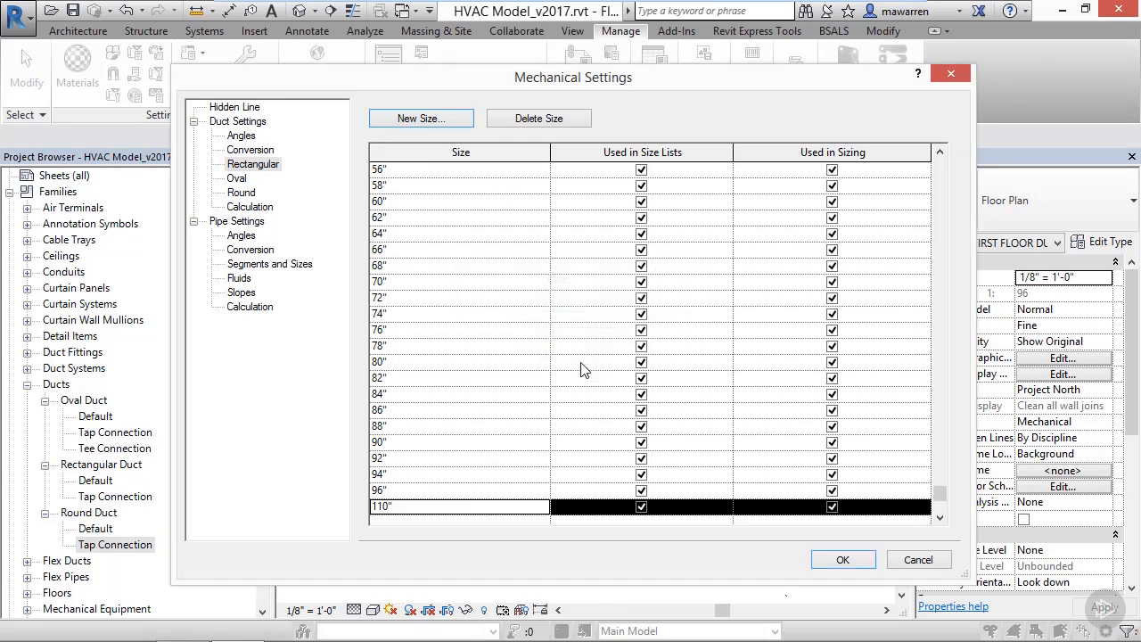
Step: Add a new 96" size to the round duct sizes and accept the mechanical settings
{"action": "left_click", "coordinate": [241, 192]}
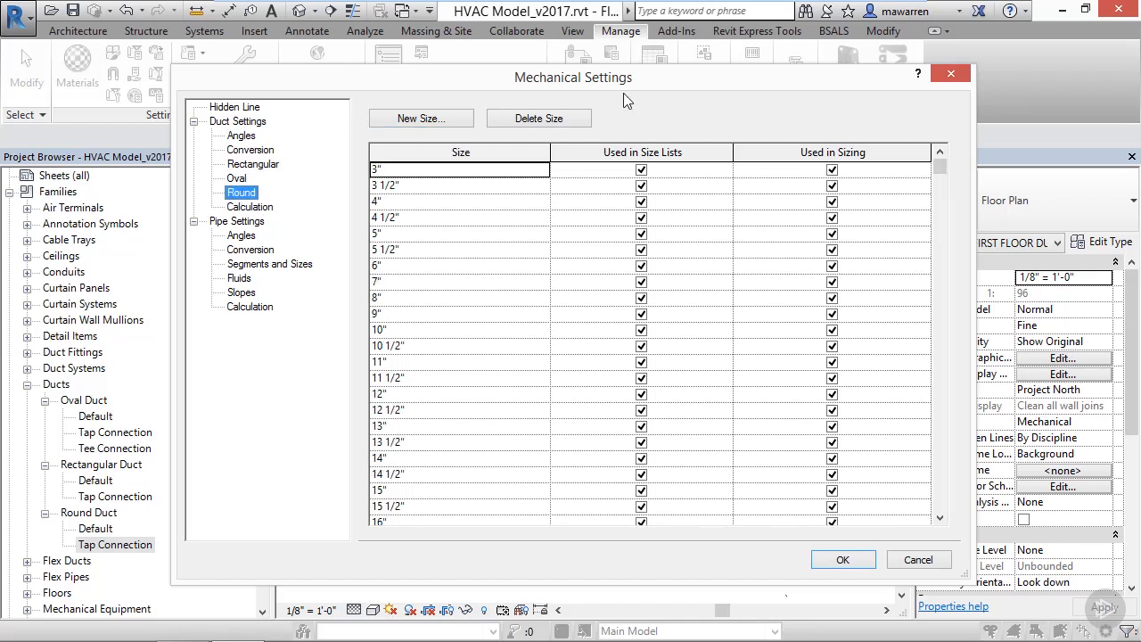
{"action": "left_click_drag", "start_coordinate": [940, 166], "coordinate": [950, 524]}
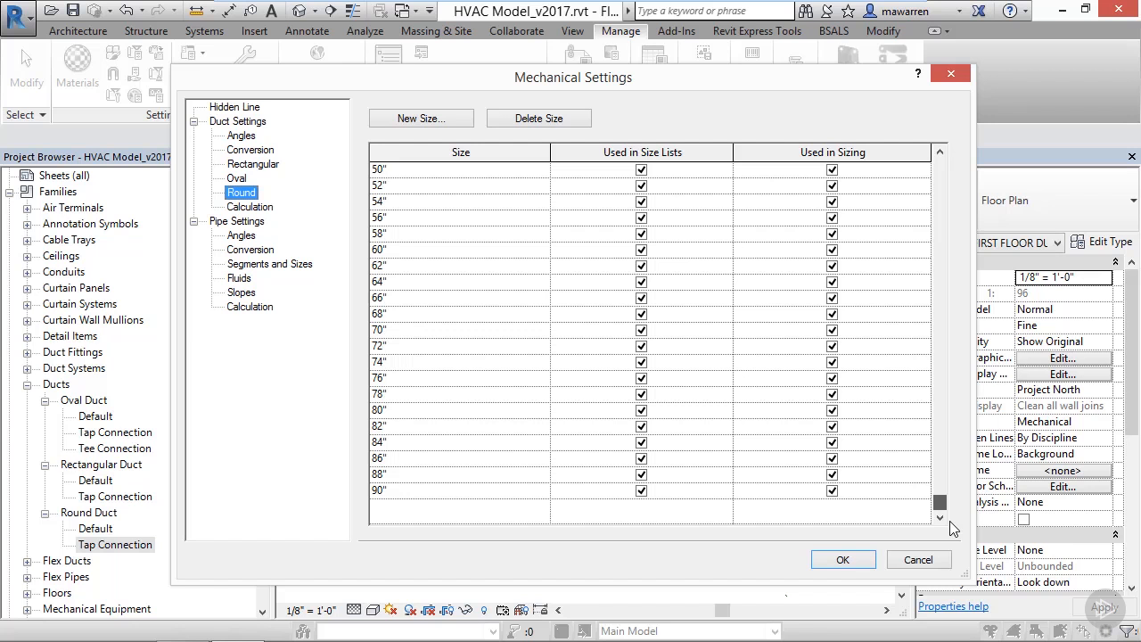
{"action": "left_click", "coordinate": [426, 123]}
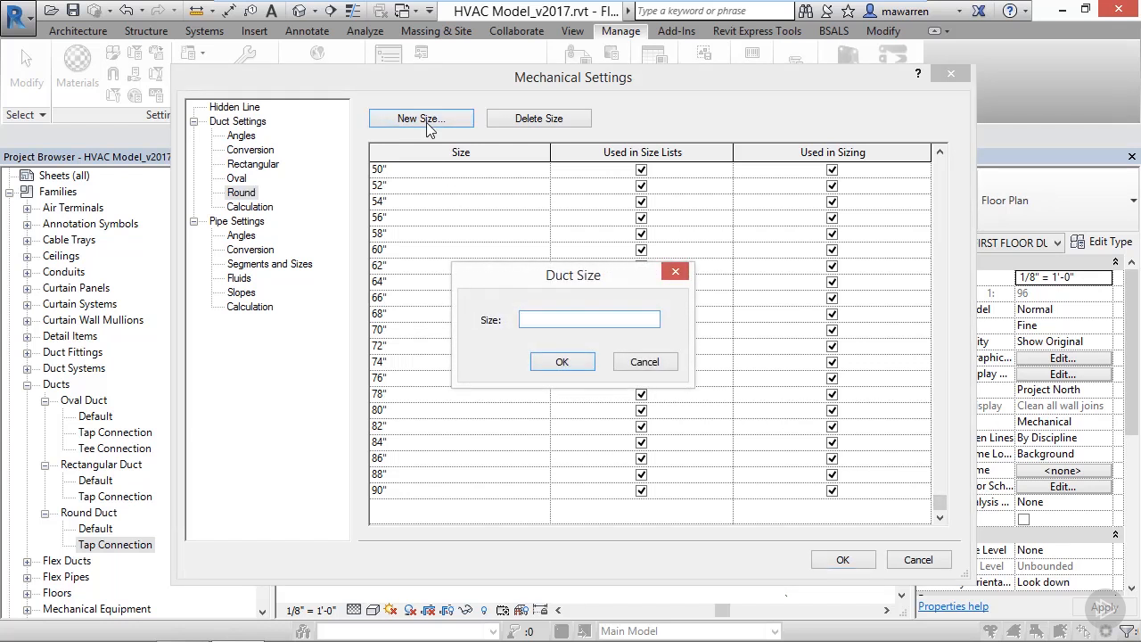
{"action": "type", "text": "96"}
{"action": "left_click", "coordinate": [563, 361]}
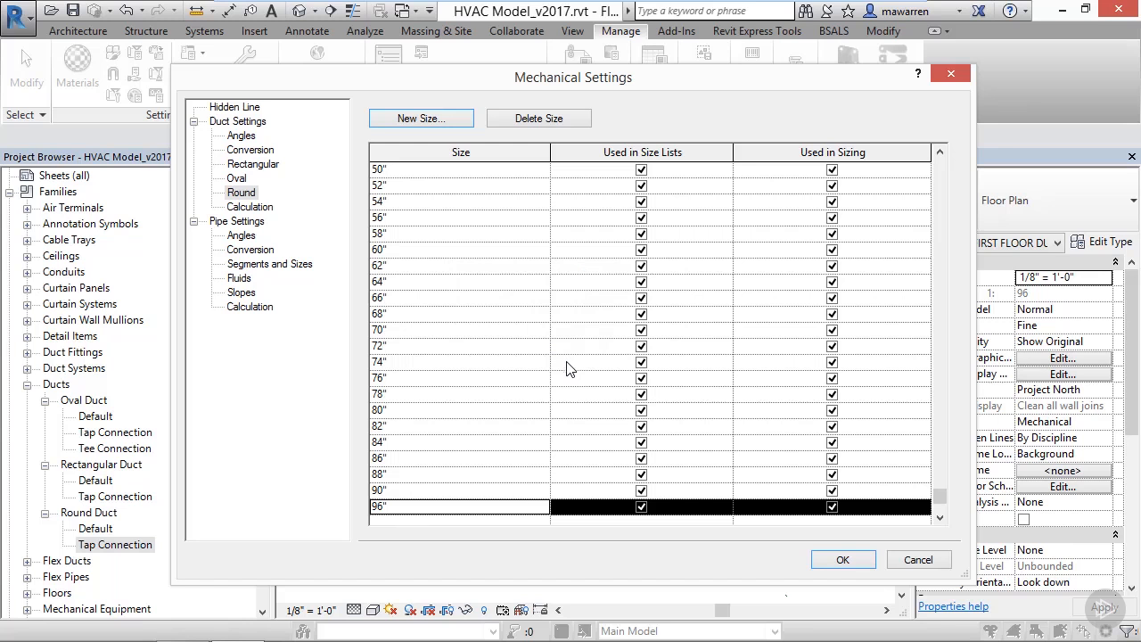
{"action": "left_click", "coordinate": [840, 560]}
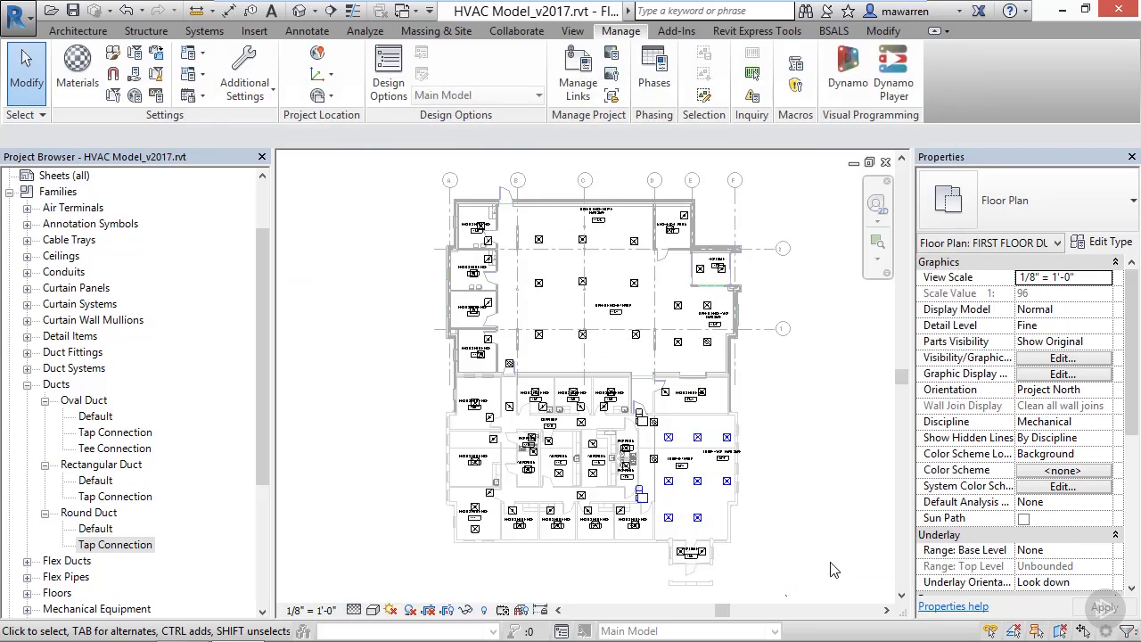